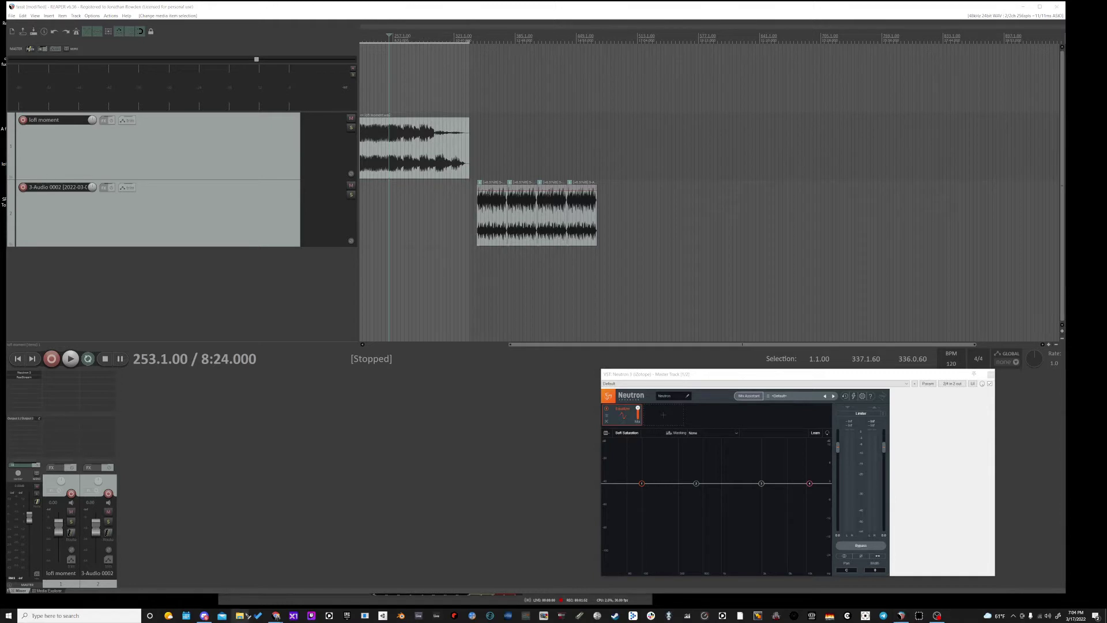
Step: Switch to File Explorer and browse to the VST3 folder under C:\Program Files\Common Files
{"action": "left_click", "coordinate": [245, 616]}
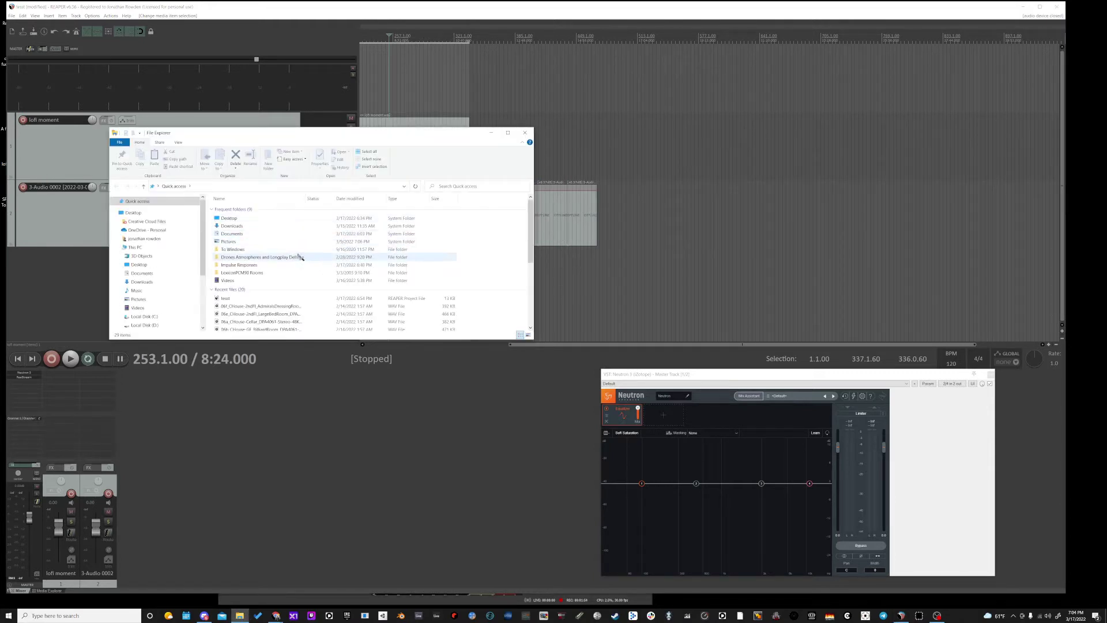
{"action": "left_click", "coordinate": [147, 239]}
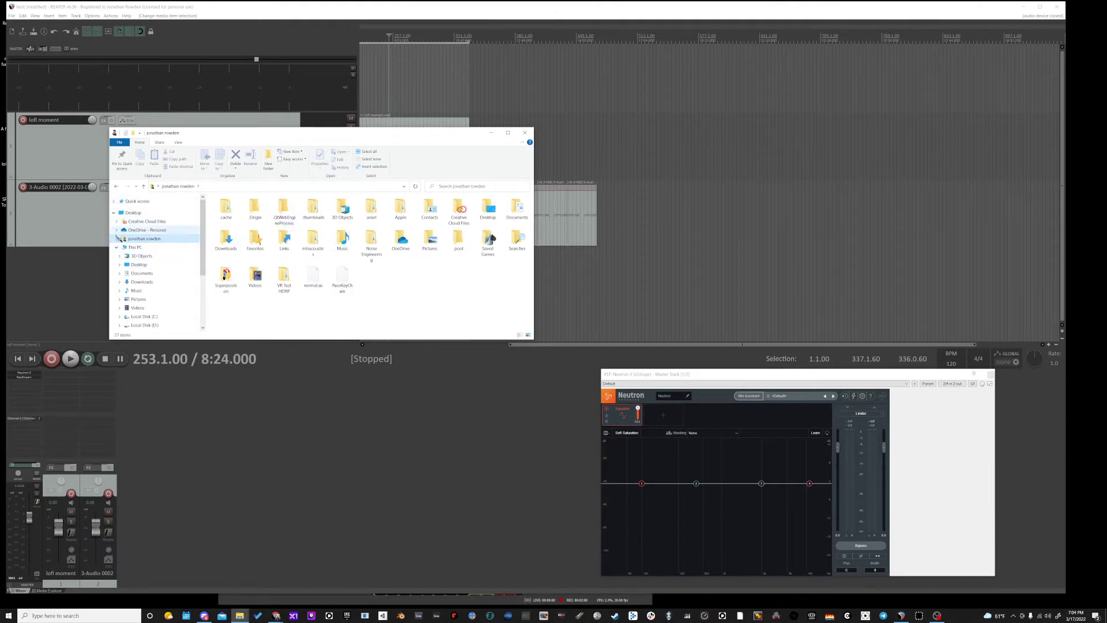
{"action": "left_click", "coordinate": [131, 248]}
{"action": "double_click", "coordinate": [262, 284]}
{"action": "double_click", "coordinate": [238, 249]}
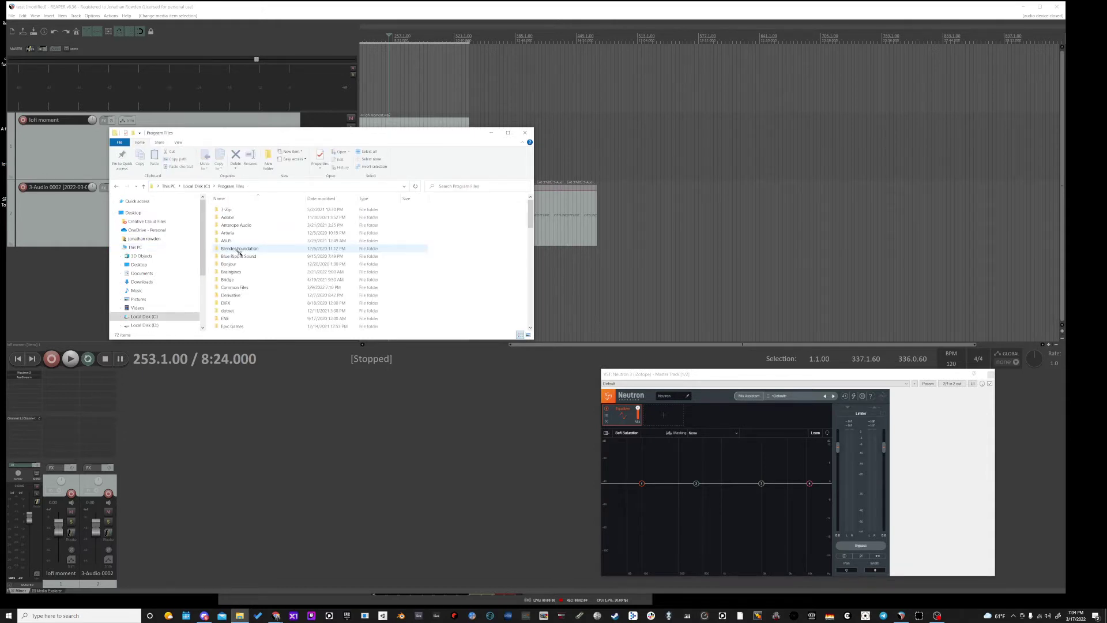
{"action": "double_click", "coordinate": [234, 287]}
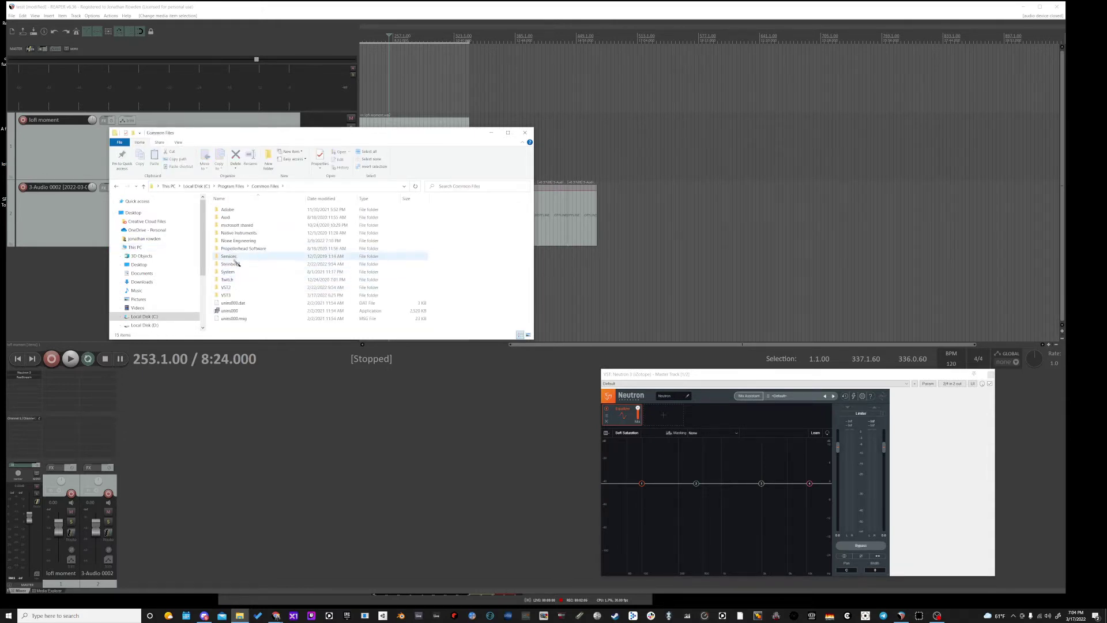
{"action": "double_click", "coordinate": [228, 295]}
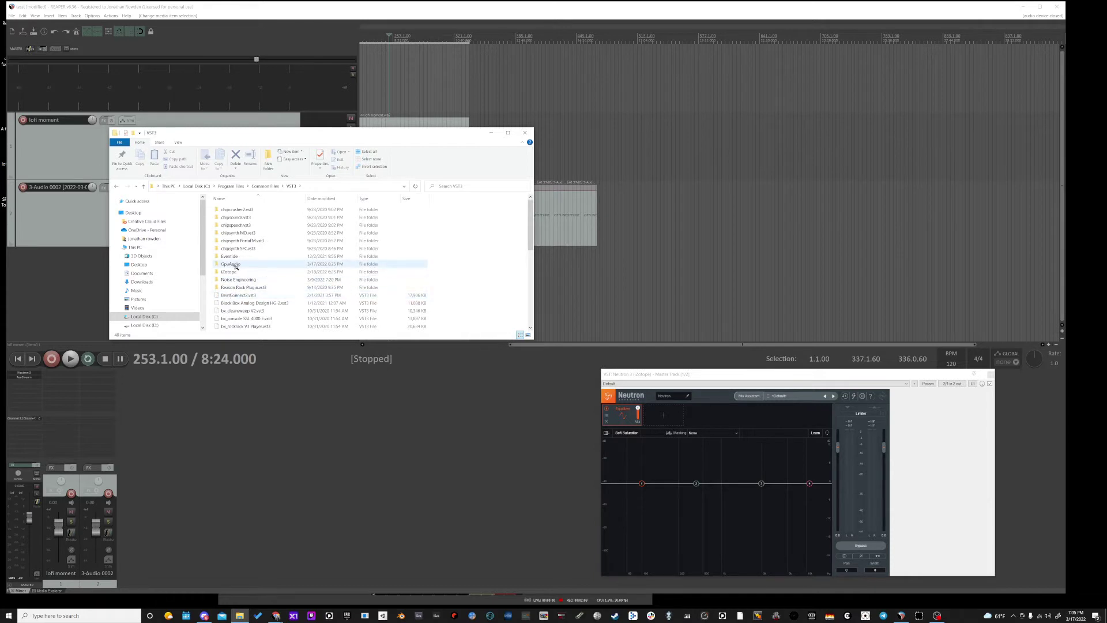
Step: Open the Impulse Responses folder nested inside the GPU Audio plugin folder, review its files, and close File Explorer
{"action": "double_click", "coordinate": [231, 264]}
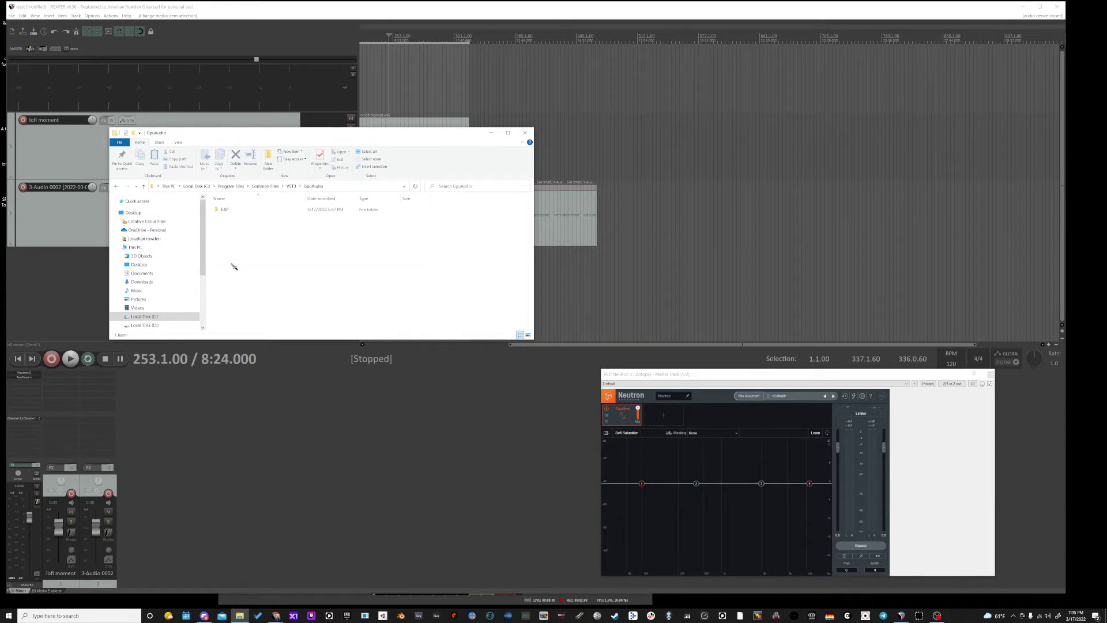
{"action": "double_click", "coordinate": [238, 210]}
{"action": "double_click", "coordinate": [238, 210]}
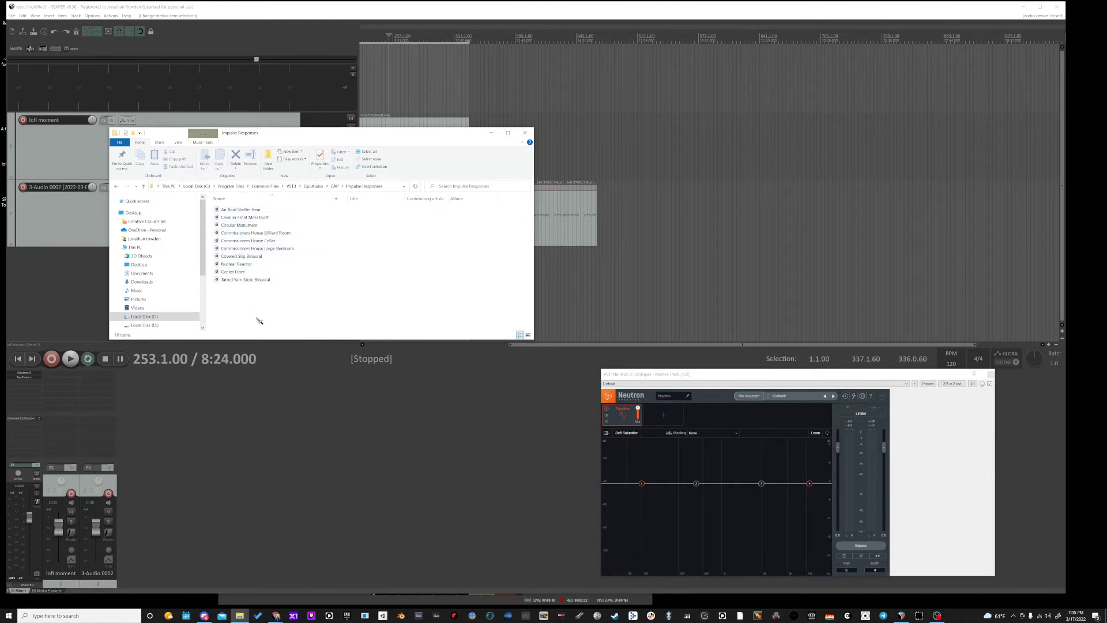
{"action": "left_click_drag", "start_coordinate": [273, 134], "coordinate": [304, 225]}
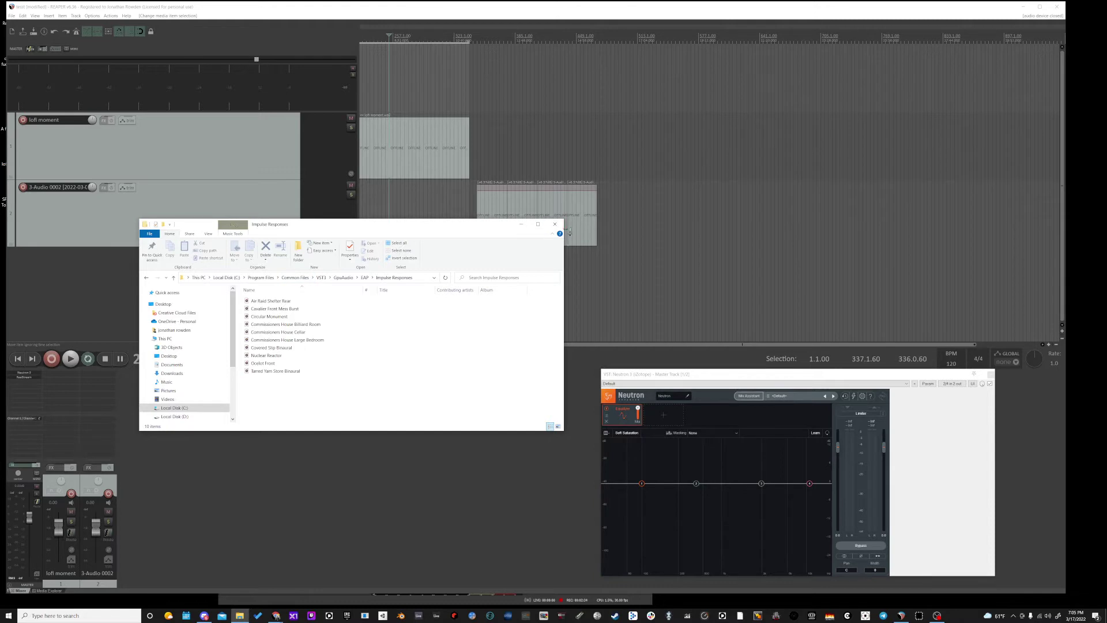
{"action": "left_click", "coordinate": [555, 225]}
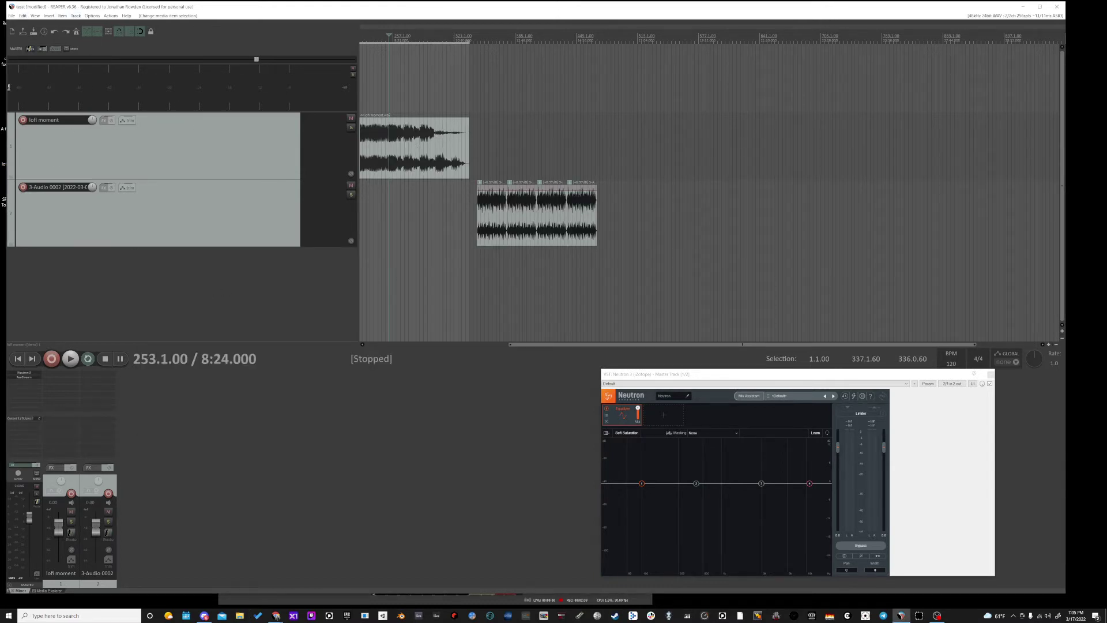
{"action": "right_click", "coordinate": [159, 273]}
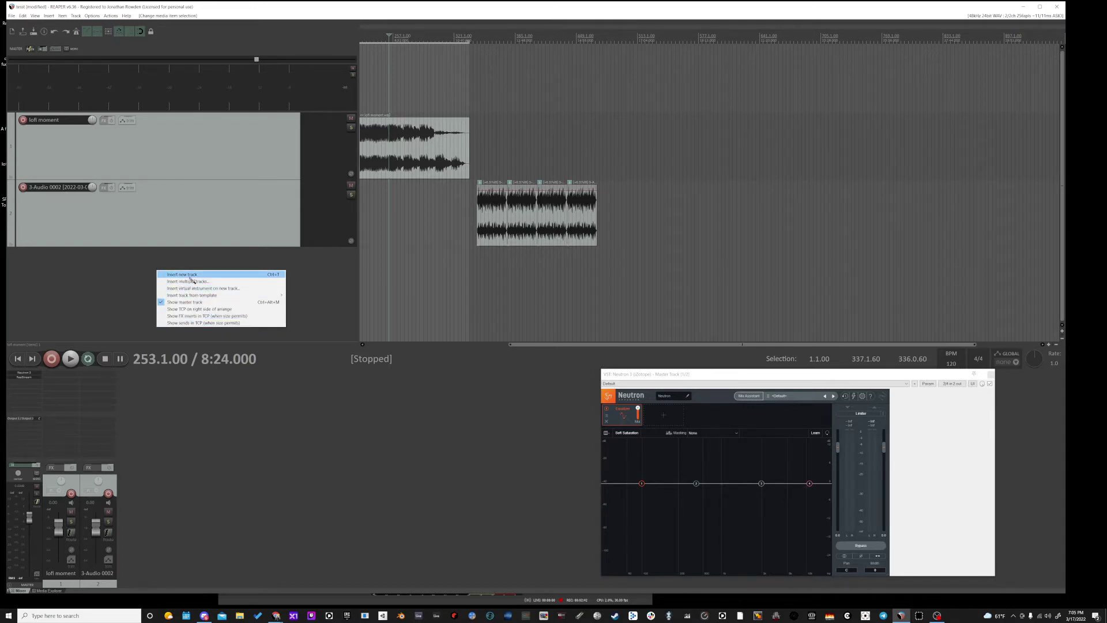
{"action": "left_click", "coordinate": [178, 254]}
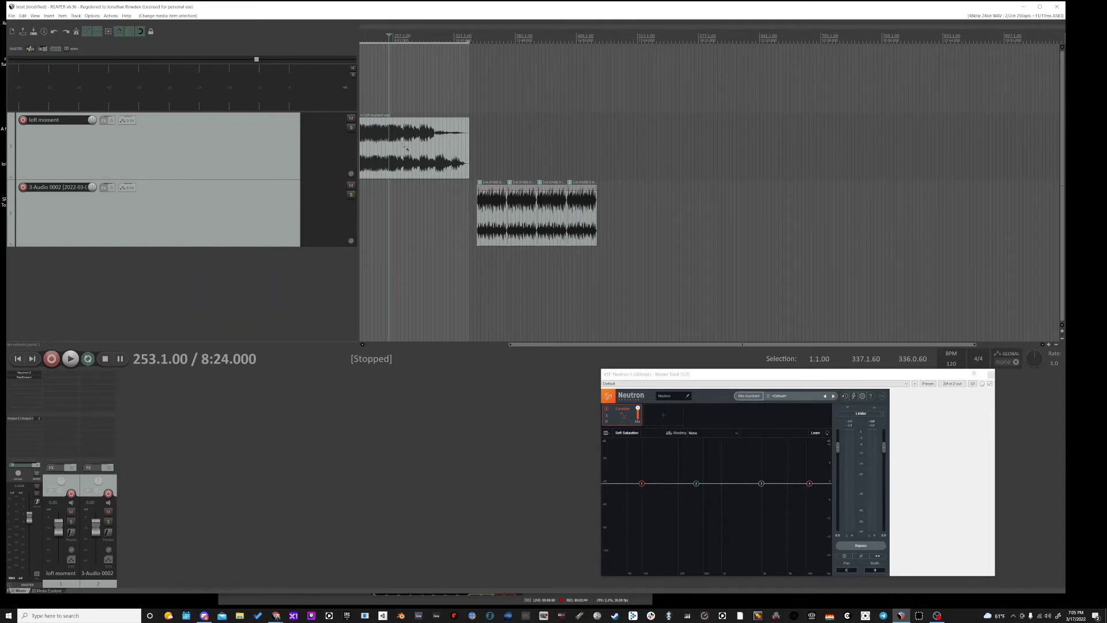
{"action": "left_click", "coordinate": [406, 149]}
{"action": "left_click", "coordinate": [526, 220]}
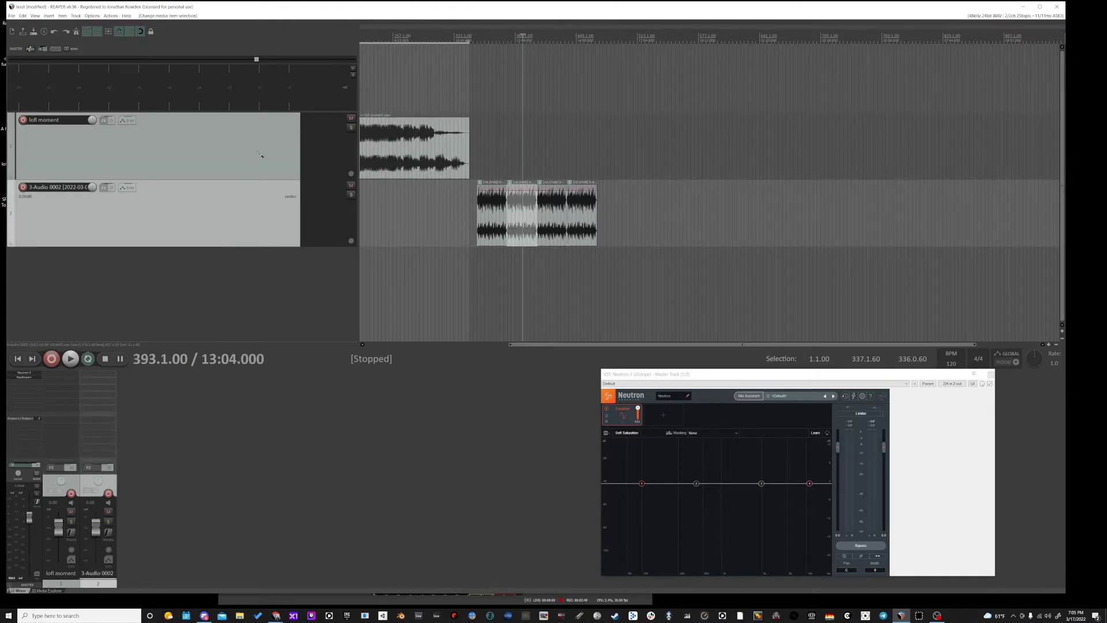
{"action": "left_click", "coordinate": [231, 152]}
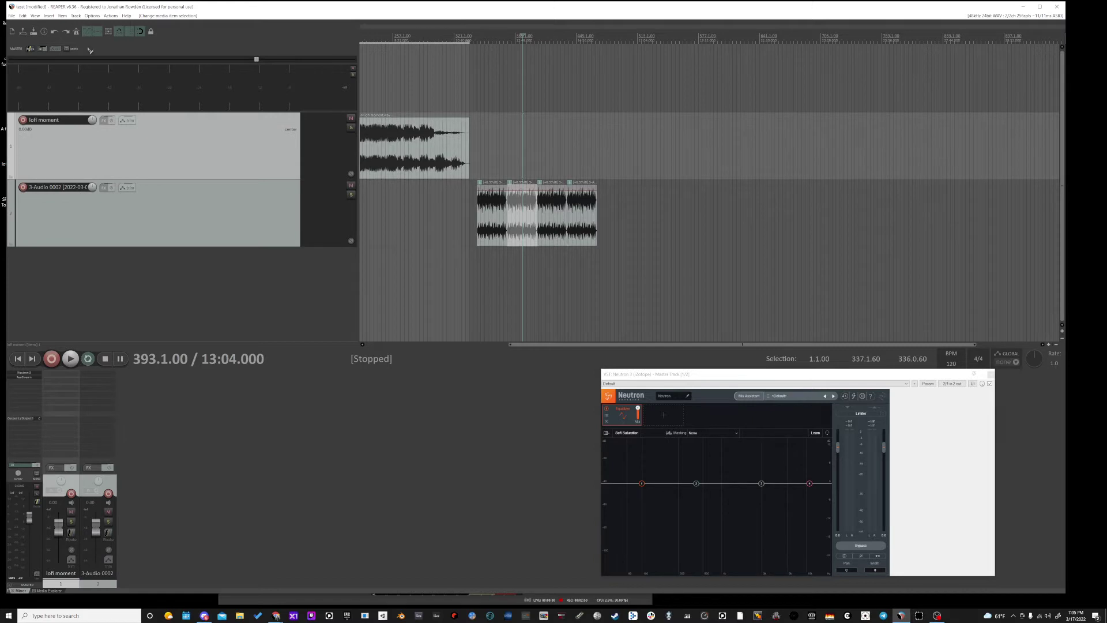
Step: Review the Device, Audio and Buffering pages of the REAPER preferences and close them without changes
{"action": "left_click", "coordinate": [92, 15]}
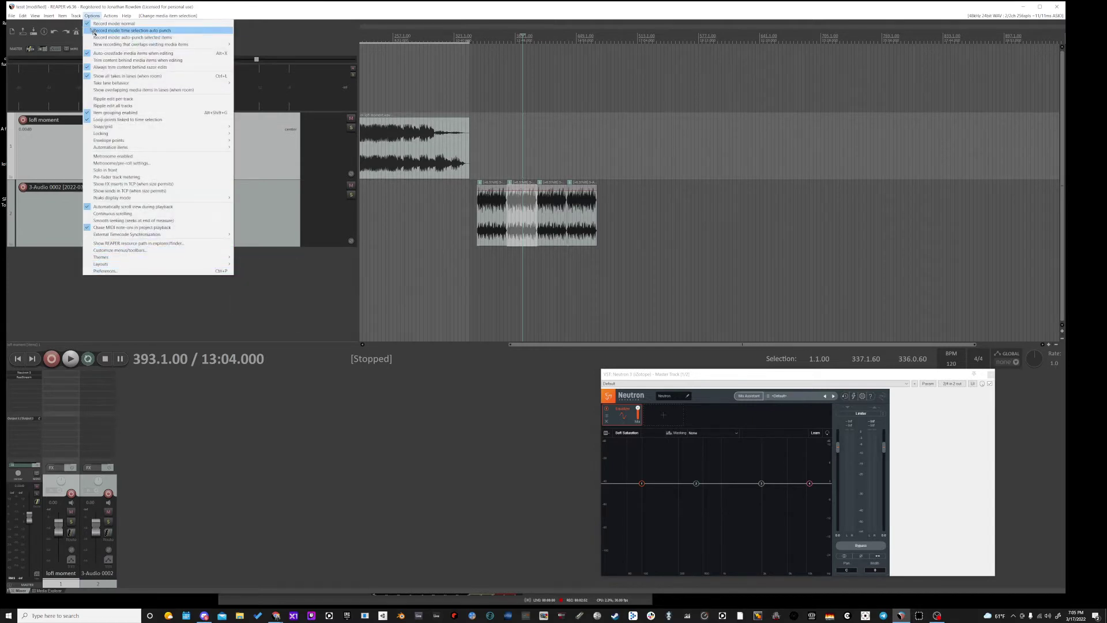
{"action": "left_click", "coordinate": [116, 271]}
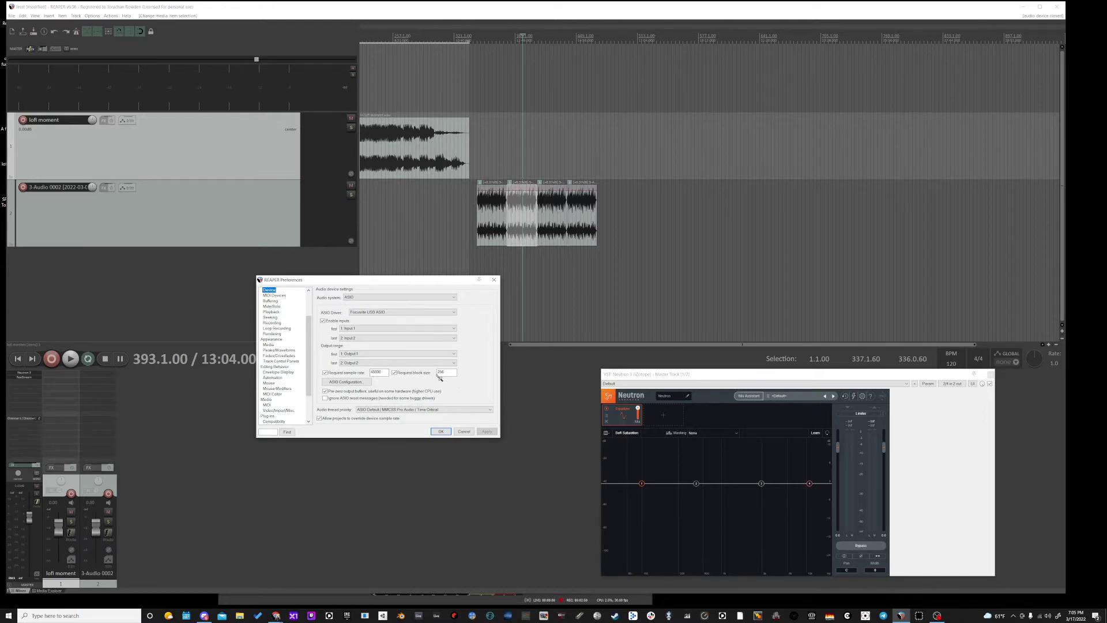
{"action": "scroll", "coordinate": [283, 321], "scroll_direction": "up", "scroll_amount": 2}
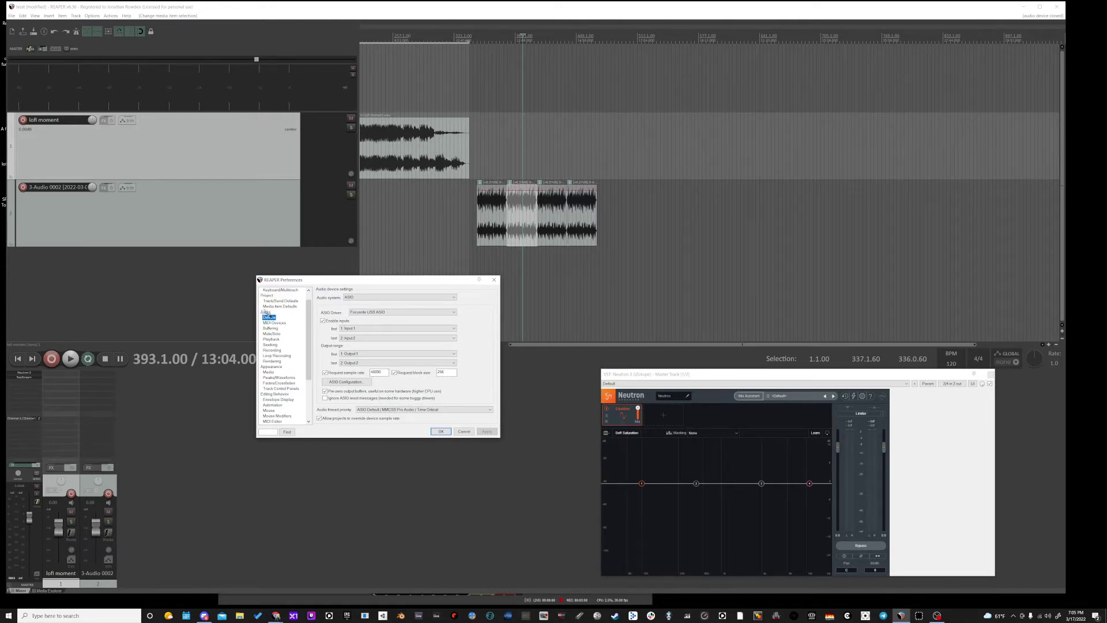
{"action": "left_click", "coordinate": [266, 312]}
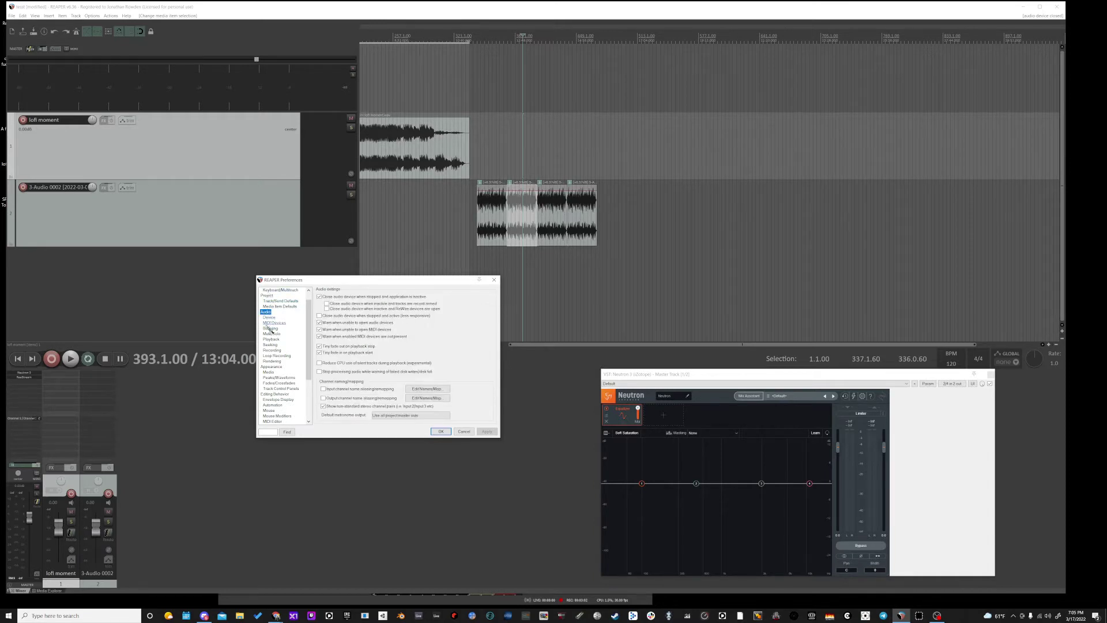
{"action": "left_click", "coordinate": [270, 329]}
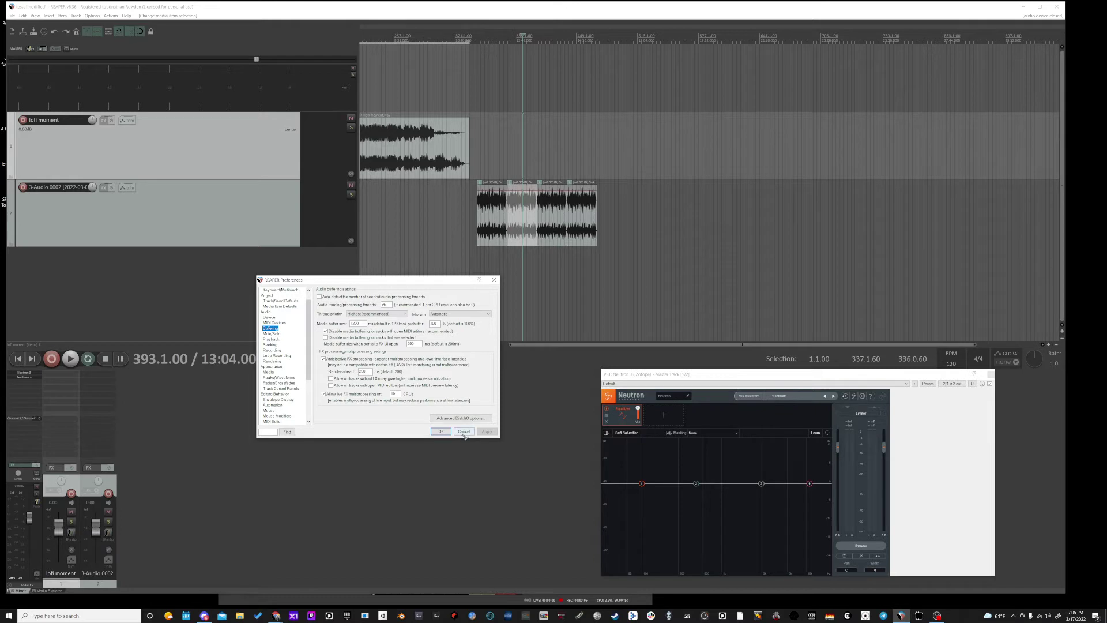
{"action": "left_click", "coordinate": [495, 282]}
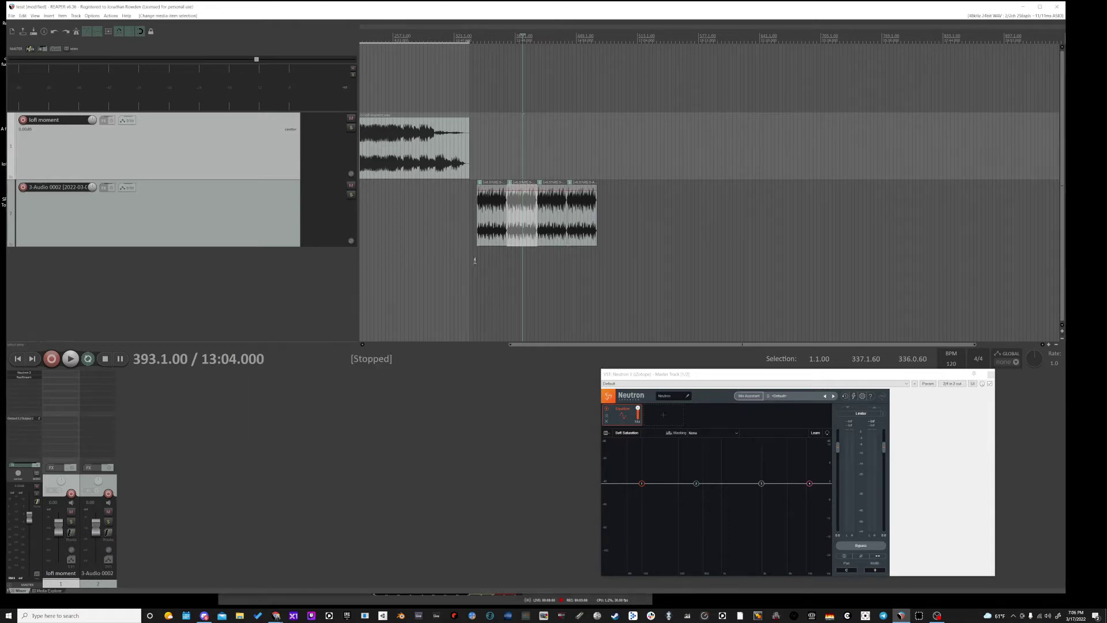
Step: Play the unprocessed lofi moment clip from bar 144 and stop playback
{"action": "left_click", "coordinate": [379, 131]}
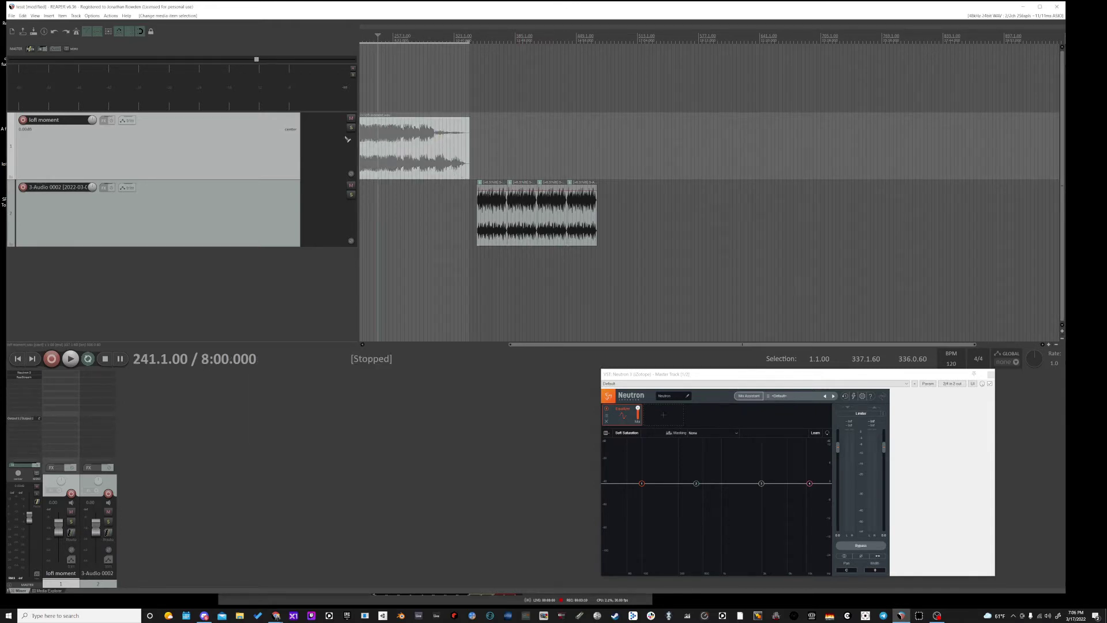
{"action": "left_click", "coordinate": [364, 134]}
{"action": "left_click", "coordinate": [363, 133]}
{"action": "scroll", "coordinate": [373, 140], "scroll_direction": "up", "scroll_amount": 6}
{"action": "scroll", "coordinate": [373, 140], "scroll_direction": "down", "scroll_amount": 3}
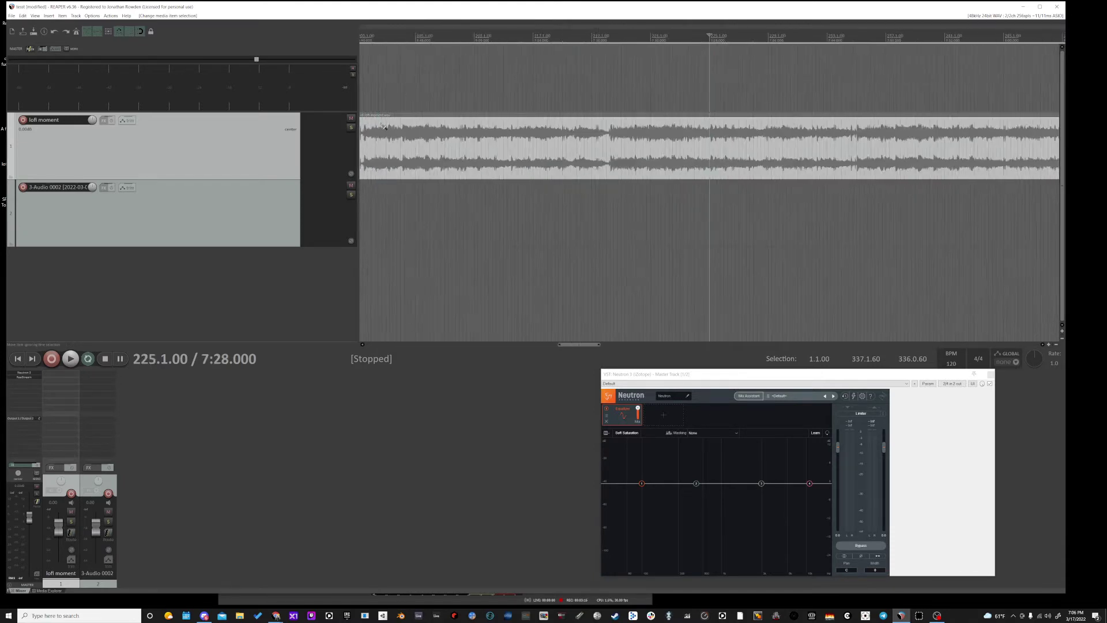
{"action": "left_click", "coordinate": [407, 95]}
{"action": "key", "text": "space"}
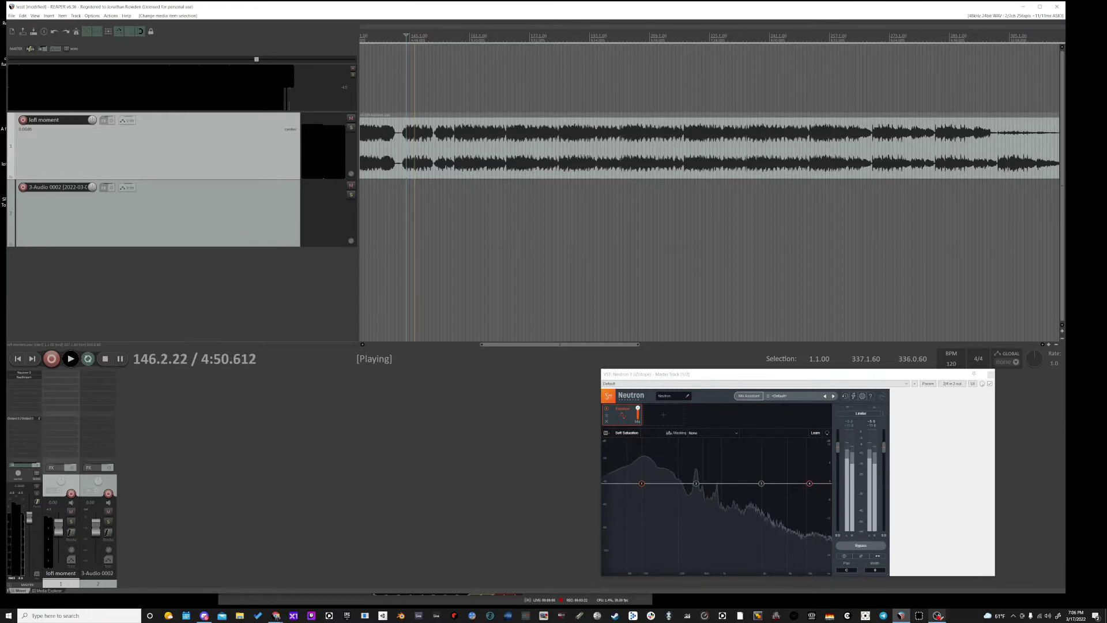
{"action": "left_click", "coordinate": [937, 616]}
{"action": "left_click", "coordinate": [315, 271]}
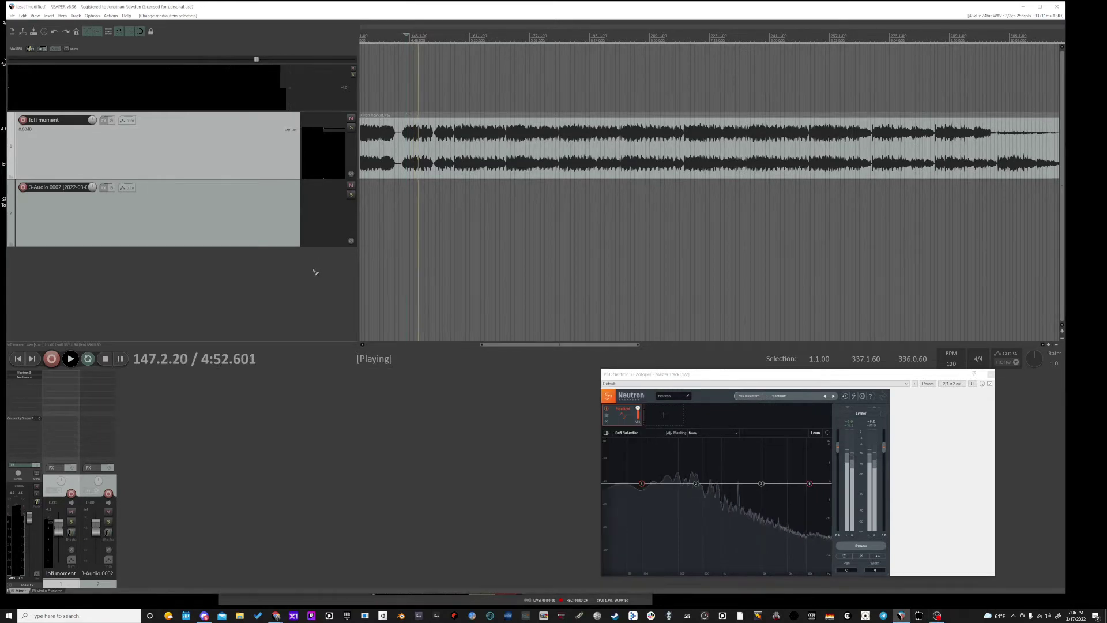
{"action": "scroll", "coordinate": [548, 97], "scroll_direction": "down", "scroll_amount": 2}
{"action": "scroll", "coordinate": [548, 97], "scroll_direction": "down", "scroll_amount": 2}
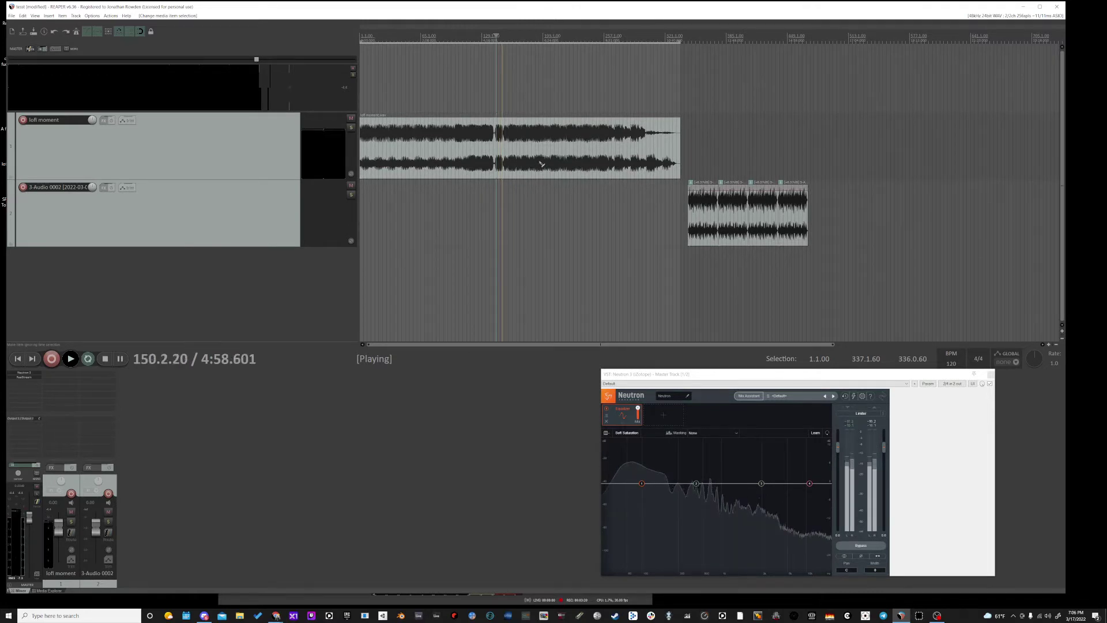
{"action": "key", "text": "space"}
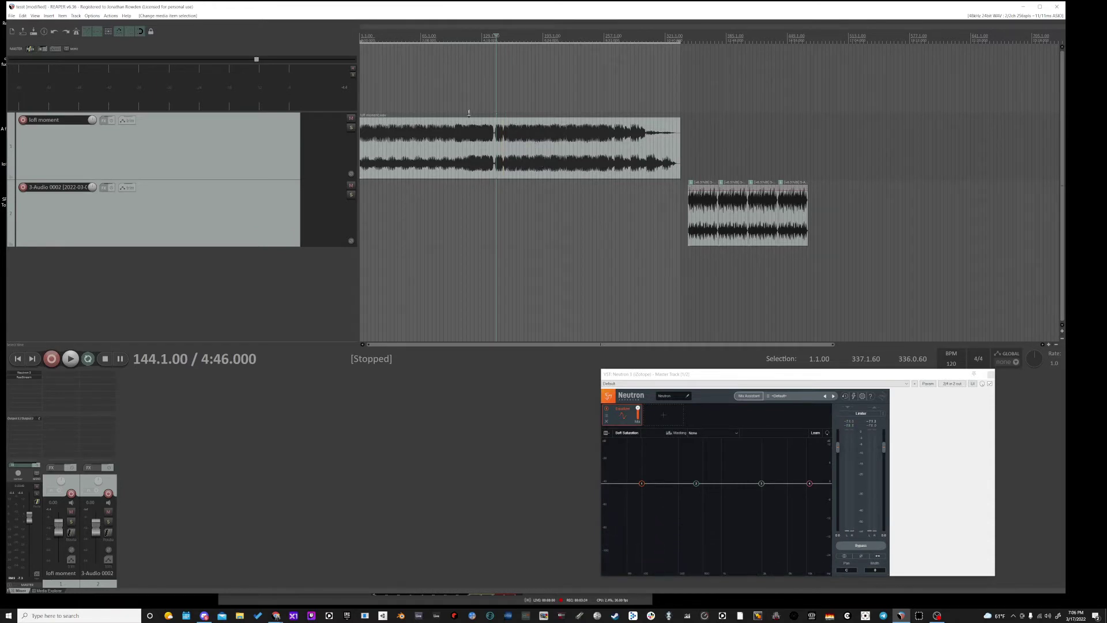
Step: Add the BRAINGINES GPU Audio FIR Convolver VST3 plugin to the lofi moment track
{"action": "left_click", "coordinate": [535, 99]}
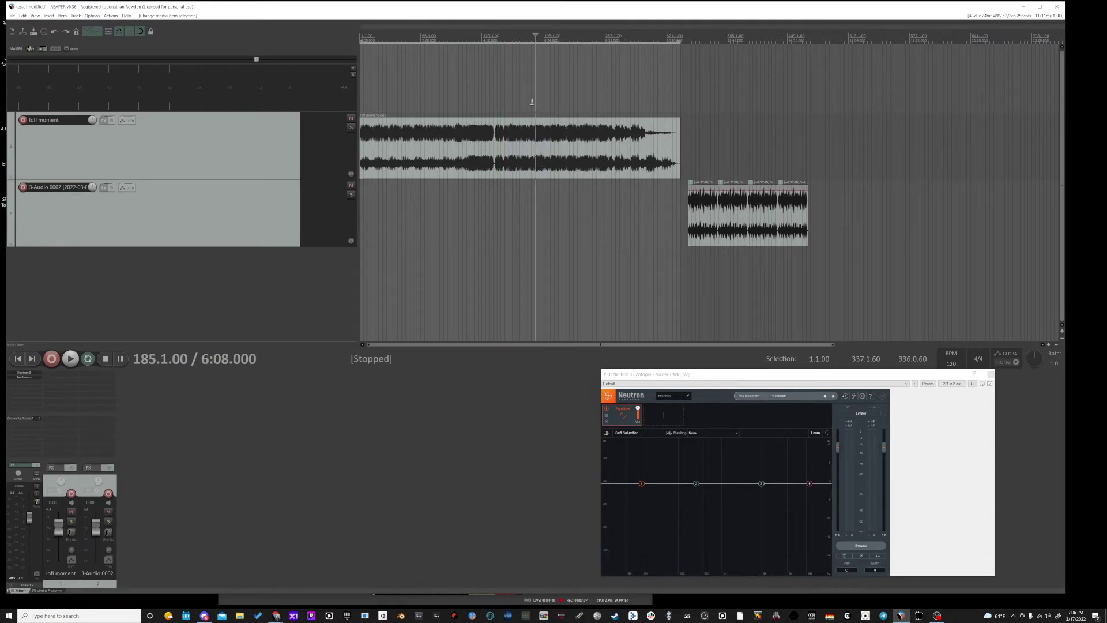
{"action": "left_click", "coordinate": [263, 166]}
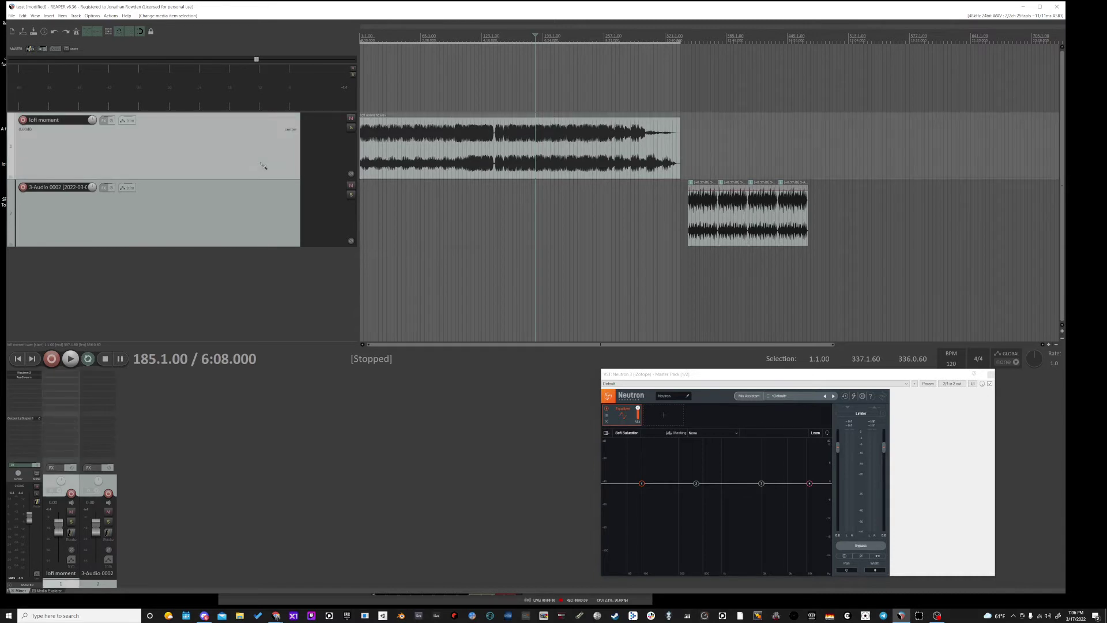
{"action": "left_click", "coordinate": [108, 122]}
{"action": "scroll", "coordinate": [381, 415], "scroll_direction": "up", "scroll_amount": 2}
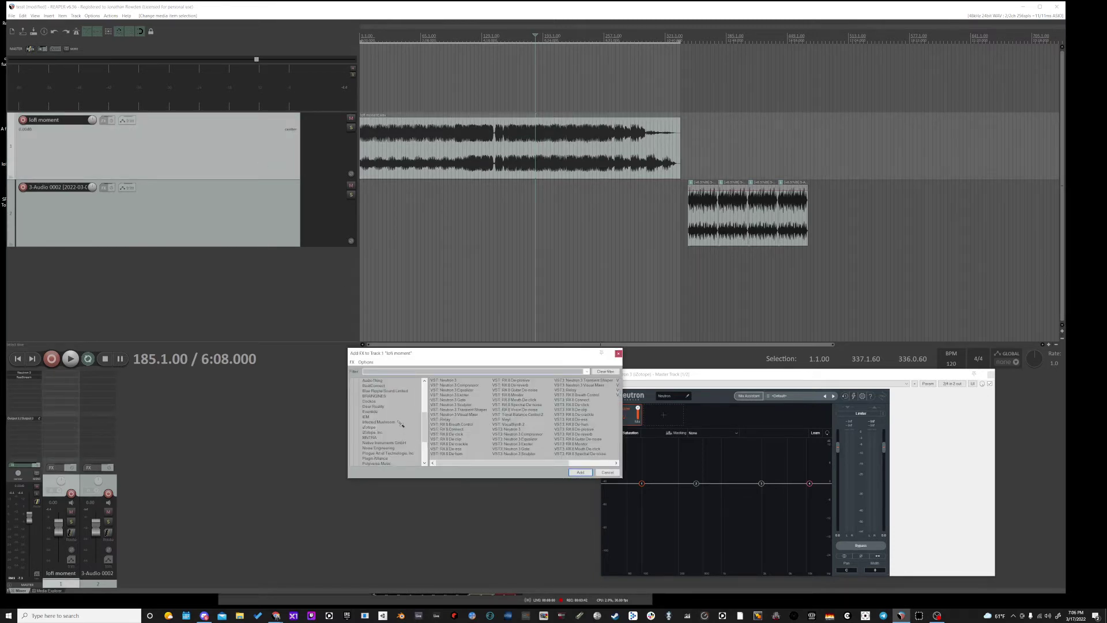
{"action": "left_click", "coordinate": [372, 412]}
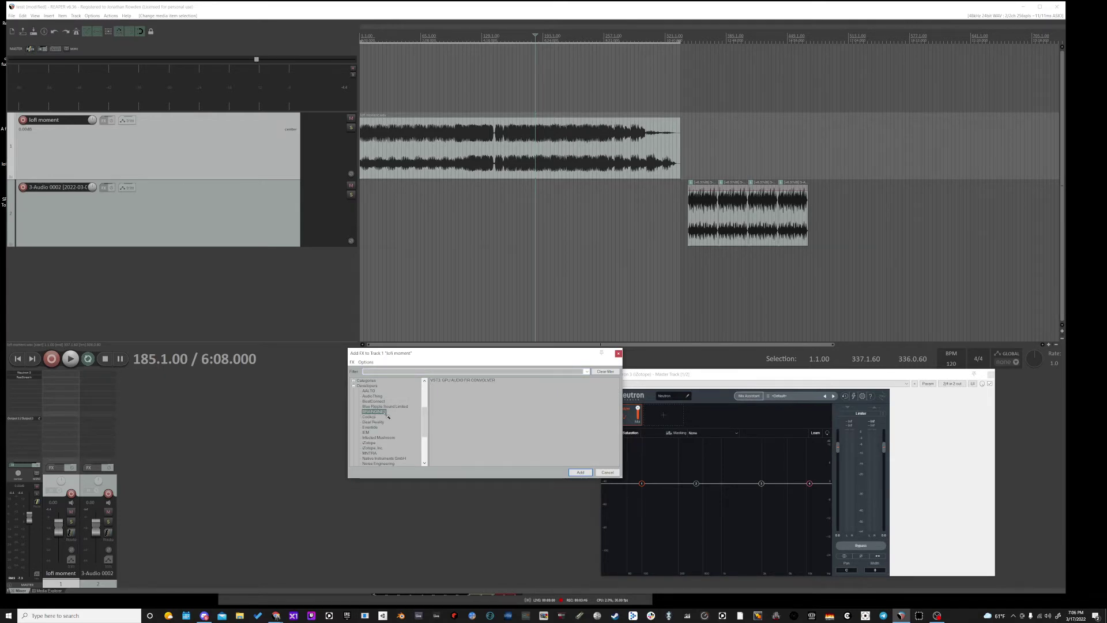
{"action": "left_click", "coordinate": [455, 383]}
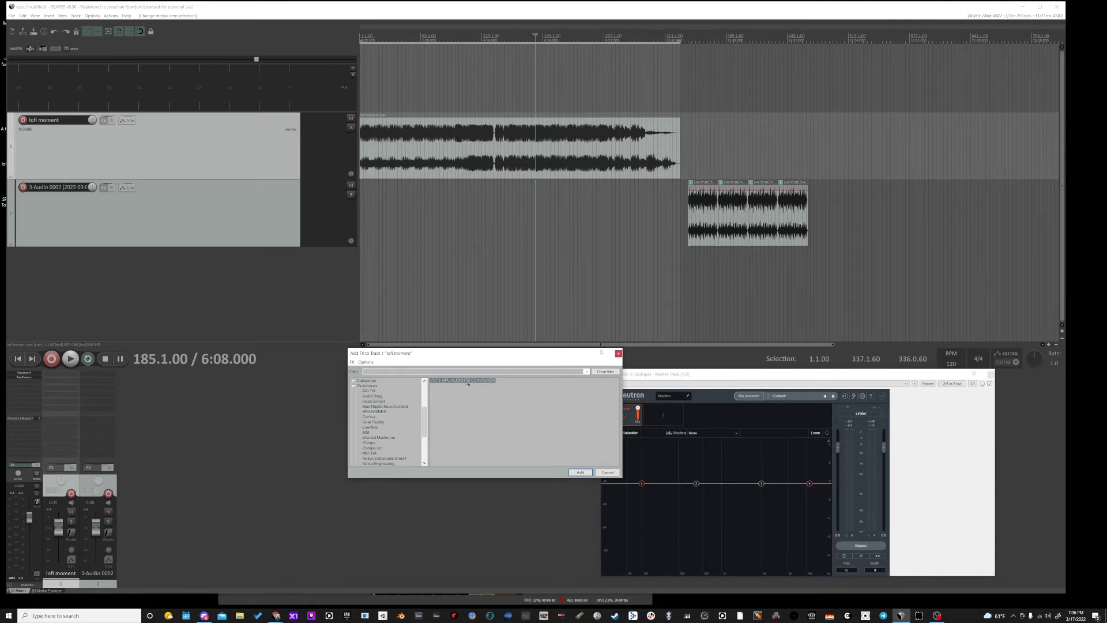
{"action": "double_click", "coordinate": [467, 381]}
Step: Move the FIR Convolver window below the tracks and set its mix to 0 with impulse response 5
{"action": "left_click_drag", "start_coordinate": [180, 24], "coordinate": [354, 279]}
{"action": "left_click_drag", "start_coordinate": [393, 378], "coordinate": [390, 414]}
{"action": "mouse_move", "coordinate": [290, 371]}
{"action": "left_mouse_down"}
{"action": "mouse_move", "coordinate": [289, 358]}
{"action": "mouse_move", "coordinate": [294, 368]}
{"action": "left_mouse_up"}
Step: Play the track from bar 37 and raise the FIR Convolver mix to just past halfway
{"action": "left_click", "coordinate": [394, 90]}
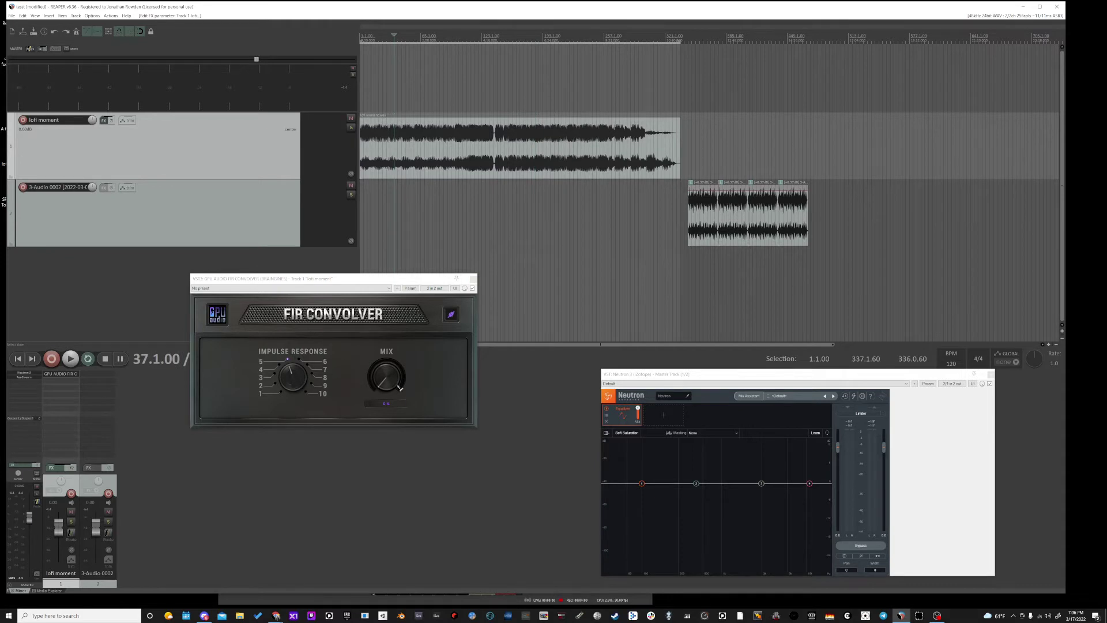
{"action": "key", "text": "space"}
{"action": "left_click_drag", "start_coordinate": [394, 385], "coordinate": [381, 347]}
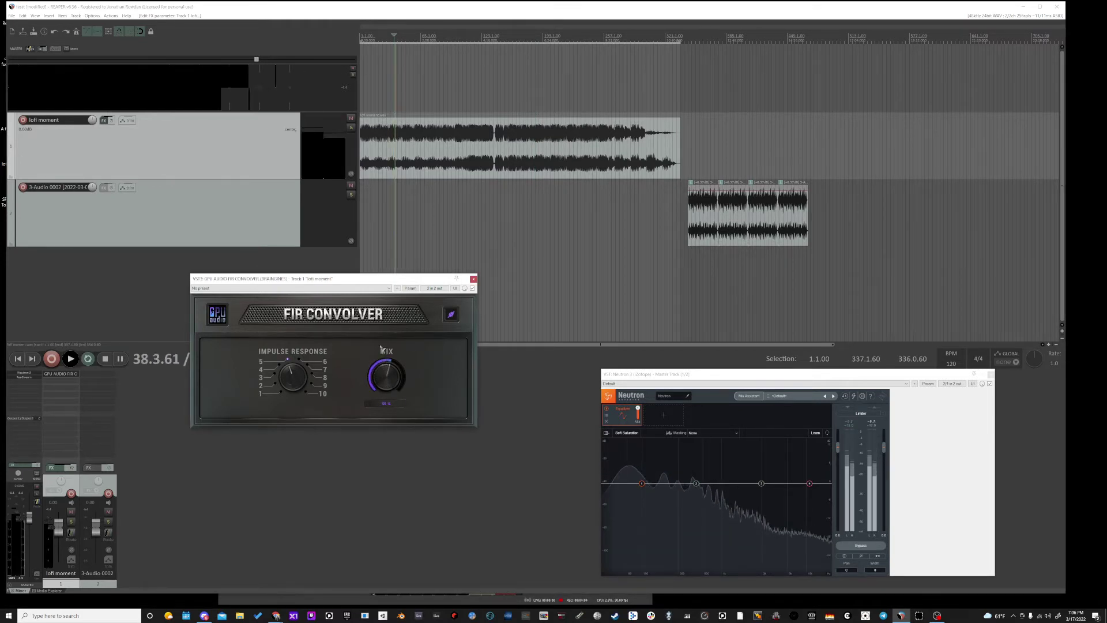
Step: Raise the master volume and reduce the FIR Convolver mix to roughly a third during playback
{"action": "left_click", "coordinate": [258, 60]}
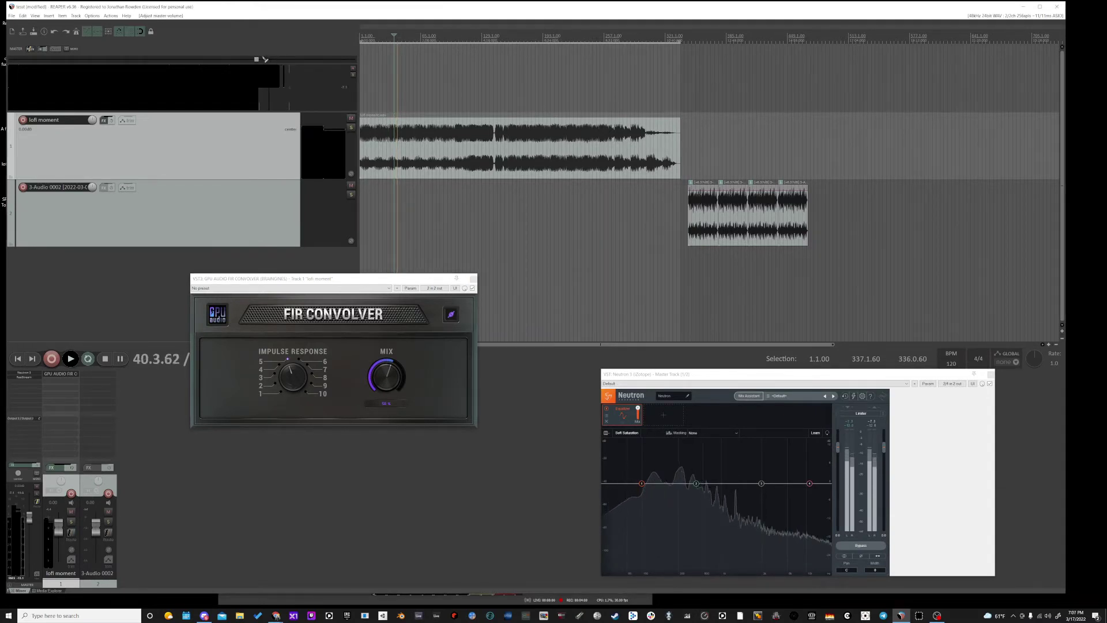
{"action": "left_click_drag", "start_coordinate": [259, 60], "coordinate": [281, 60]}
{"action": "mouse_move", "coordinate": [370, 384]}
{"action": "left_mouse_down"}
{"action": "mouse_move", "coordinate": [310, 383]}
{"action": "mouse_move", "coordinate": [316, 371]}
{"action": "mouse_move", "coordinate": [383, 382]}
{"action": "left_mouse_up"}
Step: Readjust the master volume and switch the FIR Convolver to impulse response 3
{"action": "left_click_drag", "start_coordinate": [279, 60], "coordinate": [293, 59]}
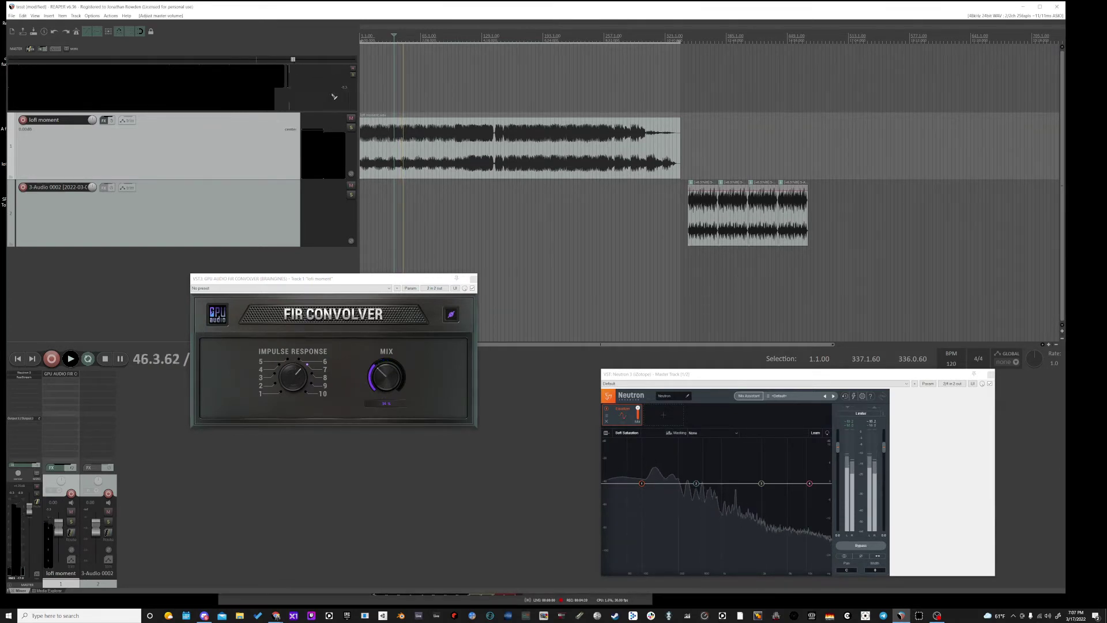
{"action": "left_click_drag", "start_coordinate": [293, 59], "coordinate": [278, 60]}
{"action": "left_click_drag", "start_coordinate": [295, 378], "coordinate": [293, 381]}
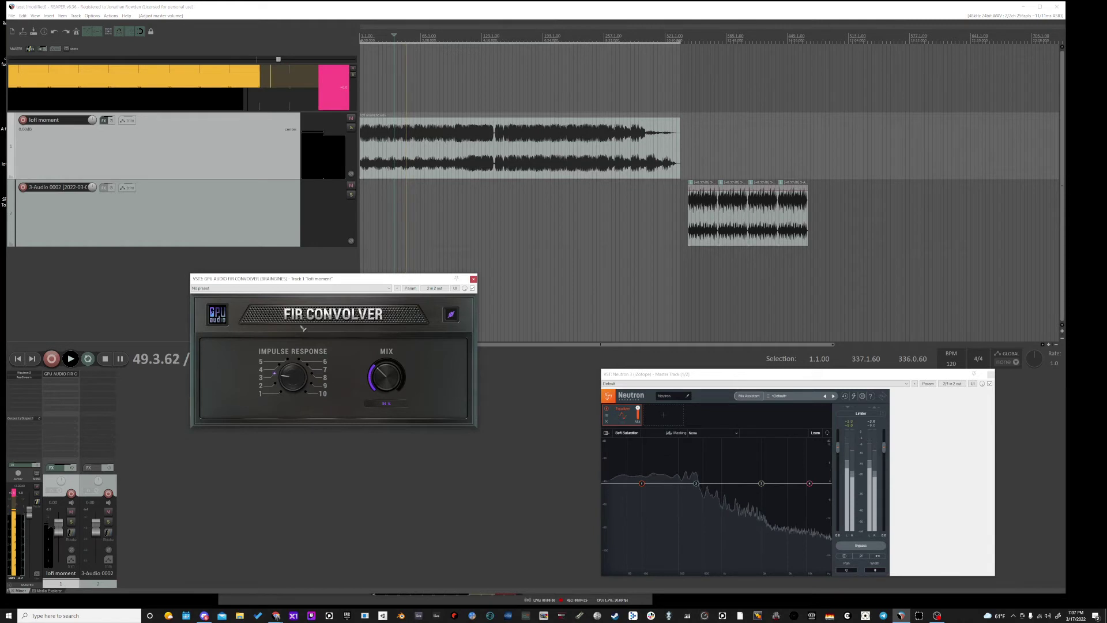
Step: Lower the master volume in two passes and raise the FIR Convolver mix to near maximum during playback
{"action": "left_click", "coordinate": [278, 60]}
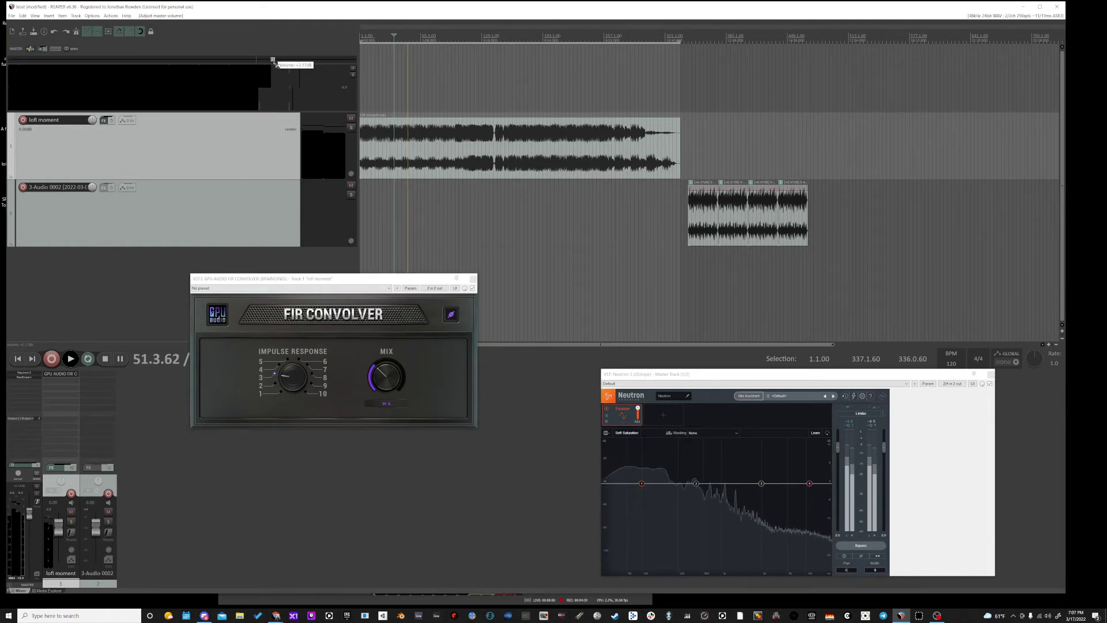
{"action": "mouse_move", "coordinate": [386, 378]}
{"action": "left_mouse_down"}
{"action": "mouse_move", "coordinate": [389, 353]}
{"action": "mouse_move", "coordinate": [384, 405]}
{"action": "mouse_move", "coordinate": [386, 360]}
{"action": "left_mouse_up"}
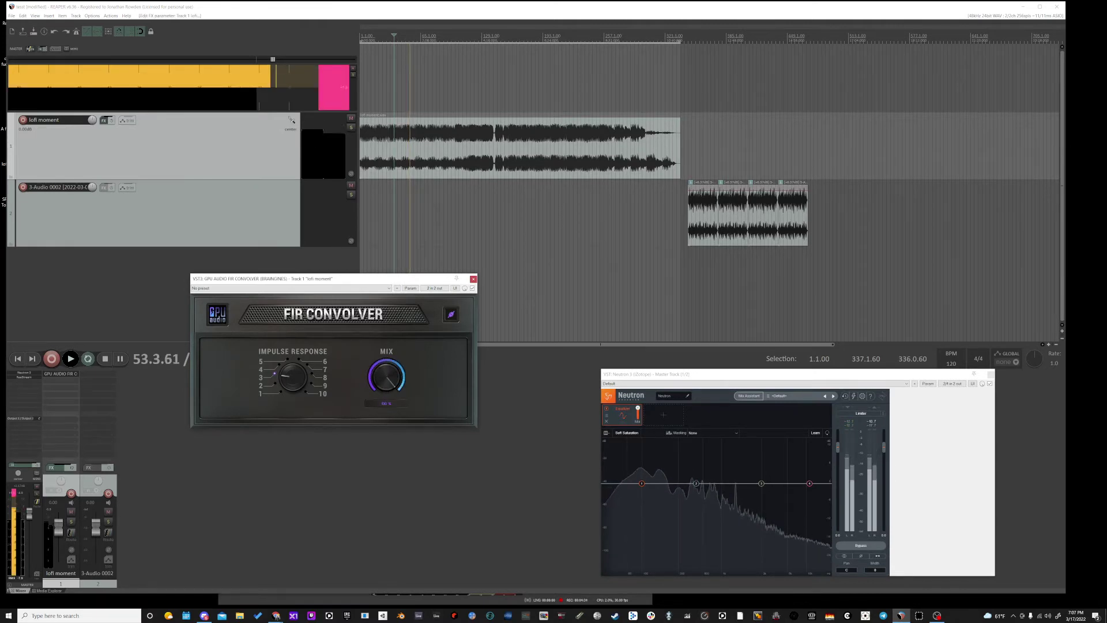
{"action": "left_click", "coordinate": [274, 59]}
{"action": "double_click", "coordinate": [273, 59]}
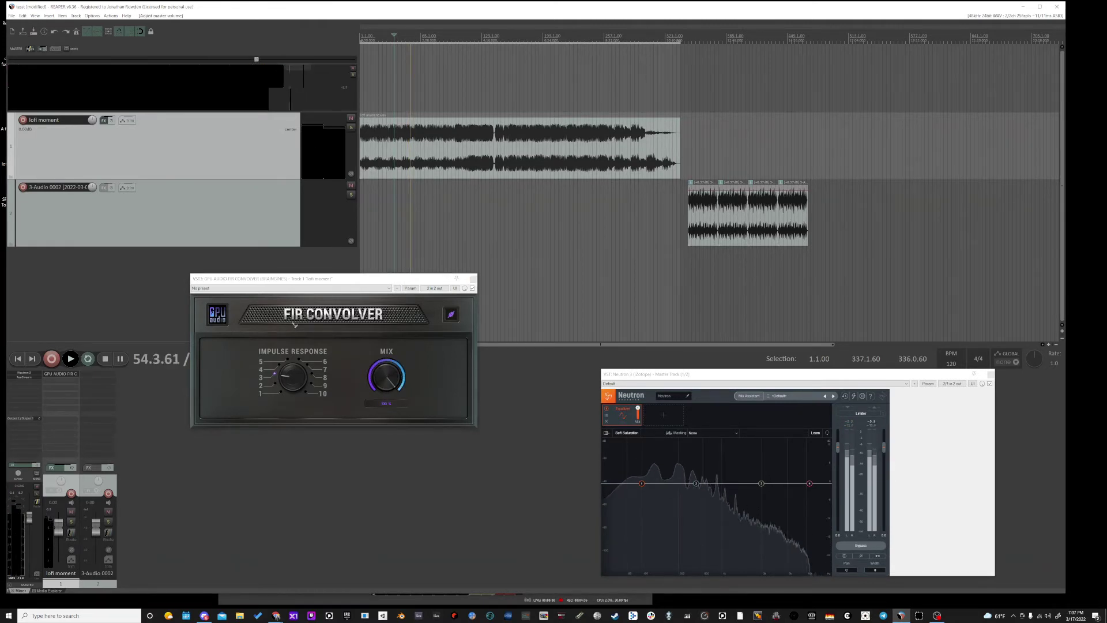
Step: Reduce the FIR Convolver mix to roughly three quarters and stop playback
{"action": "mouse_move", "coordinate": [293, 376]}
{"action": "left_mouse_down"}
{"action": "mouse_move", "coordinate": [291, 394]}
{"action": "mouse_move", "coordinate": [286, 377]}
{"action": "left_mouse_up"}
{"action": "mouse_move", "coordinate": [384, 375]}
{"action": "left_mouse_down"}
{"action": "mouse_move", "coordinate": [378, 385]}
{"action": "mouse_move", "coordinate": [396, 377]}
{"action": "mouse_move", "coordinate": [382, 389]}
{"action": "mouse_move", "coordinate": [394, 377]}
{"action": "left_mouse_up"}
{"action": "key", "text": "space"}
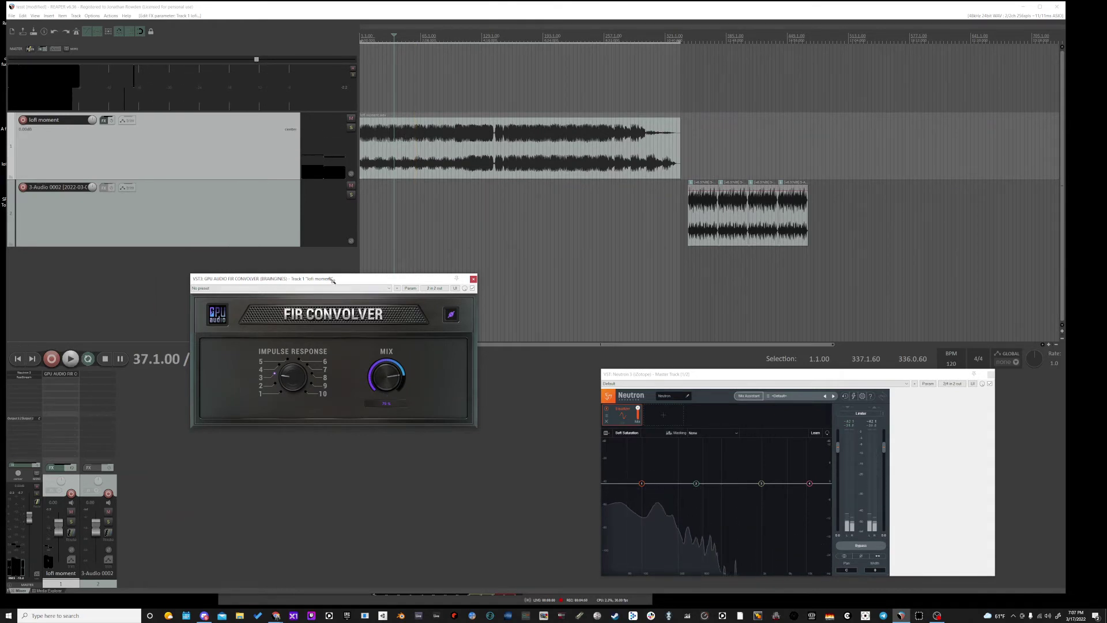
Step: Shift the FIR Convolver window slightly, sweep its mix, and leave it at roughly a third with impulse response 1
{"action": "left_click_drag", "start_coordinate": [332, 279], "coordinate": [366, 272]}
{"action": "left_click_drag", "start_coordinate": [419, 370], "coordinate": [403, 441]}
{"action": "left_click_drag", "start_coordinate": [408, 375], "coordinate": [430, 324]}
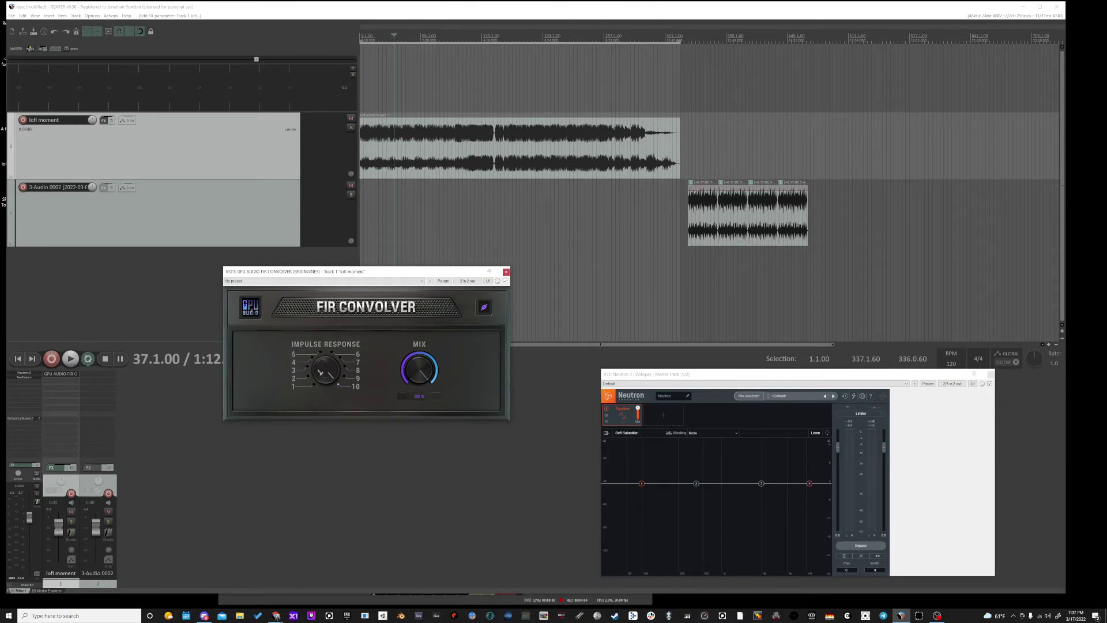
{"action": "left_click_drag", "start_coordinate": [420, 372], "coordinate": [421, 383]}
{"action": "left_click_drag", "start_coordinate": [472, 274], "coordinate": [485, 276]}
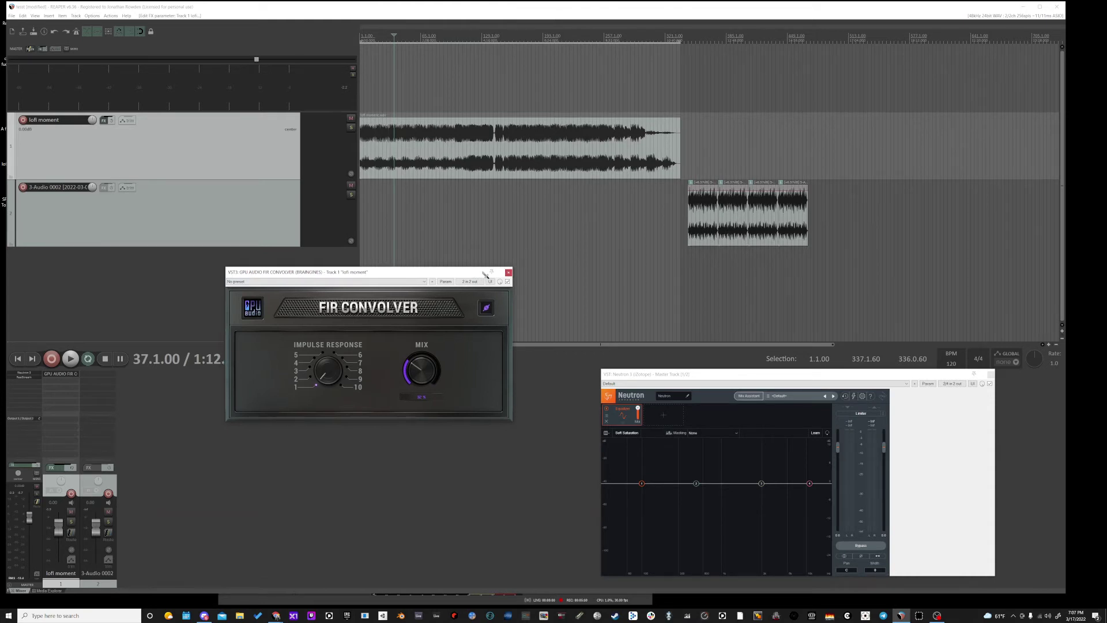
Step: Close the plugin, move the long clip further along its track, and place a short clip from the second track at bar 57 of lofi moment
{"action": "left_click", "coordinate": [508, 272]}
{"action": "left_click_drag", "start_coordinate": [415, 147], "coordinate": [728, 150]}
{"action": "left_click_drag", "start_coordinate": [727, 207], "coordinate": [421, 142]}
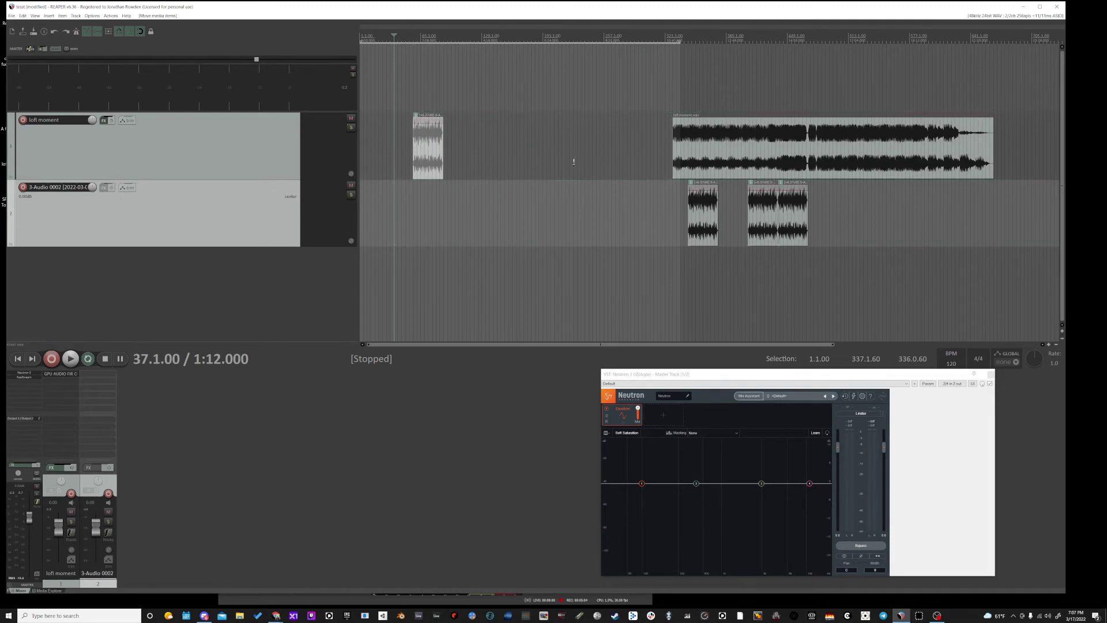
{"action": "left_click", "coordinate": [414, 140]}
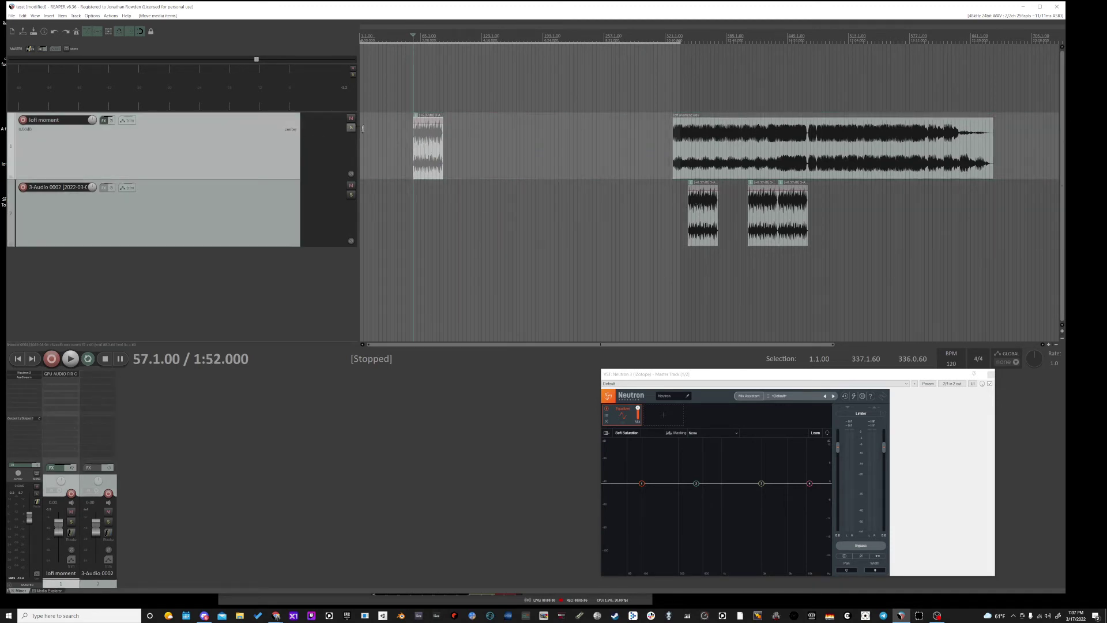
Step: Bypass the lofi moment track's effects, play from bar 57, and duplicate the short clip
{"action": "left_click", "coordinate": [103, 120]}
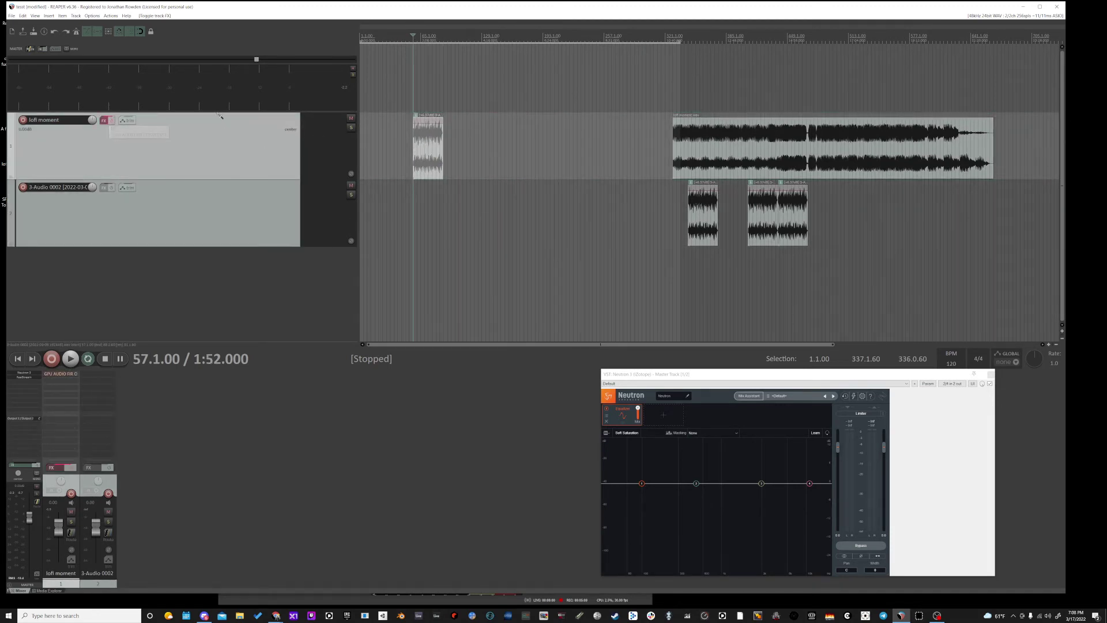
{"action": "key", "text": "space"}
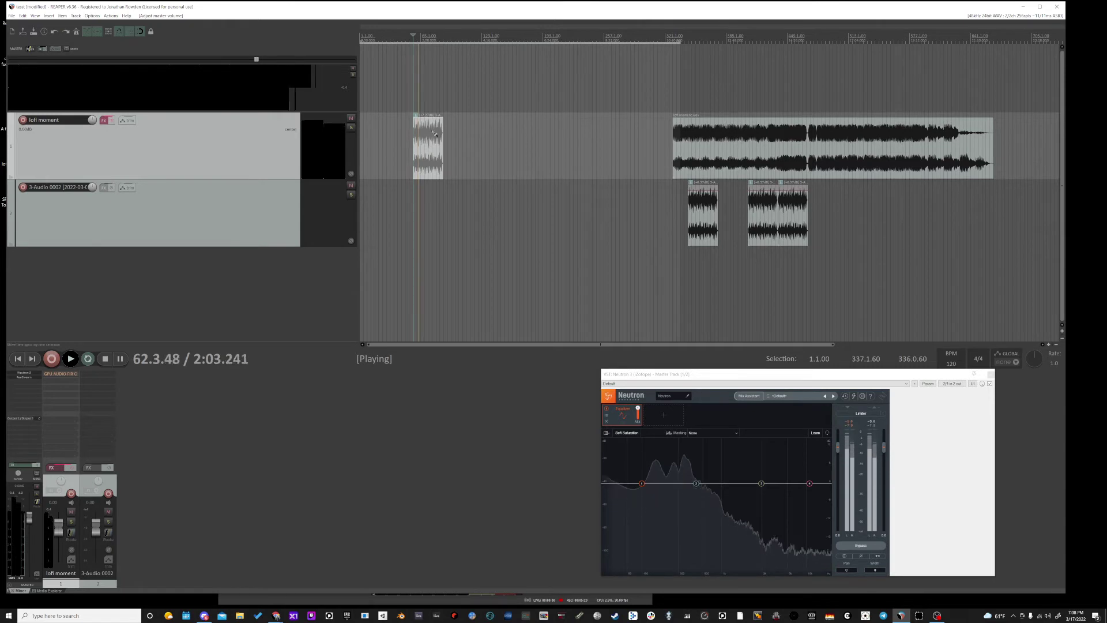
{"action": "key", "text": "ctrl+d"}
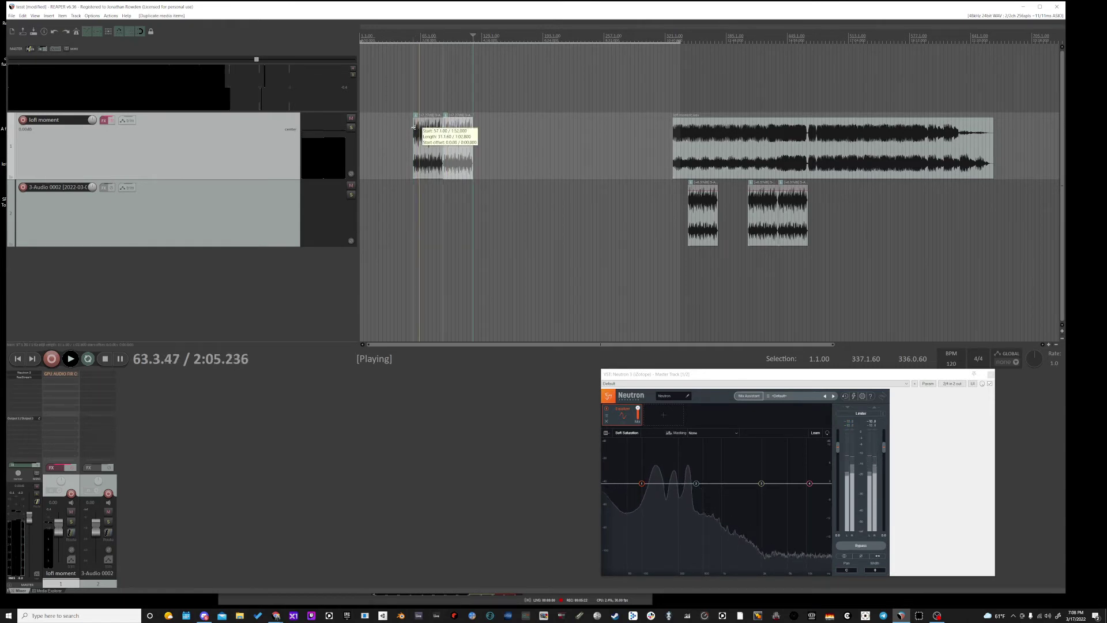
Step: Restart playback from bar 57, re-enable the lofi moment track's effects, and open its effects chain
{"action": "left_click", "coordinate": [416, 128]}
{"action": "left_click", "coordinate": [111, 120]}
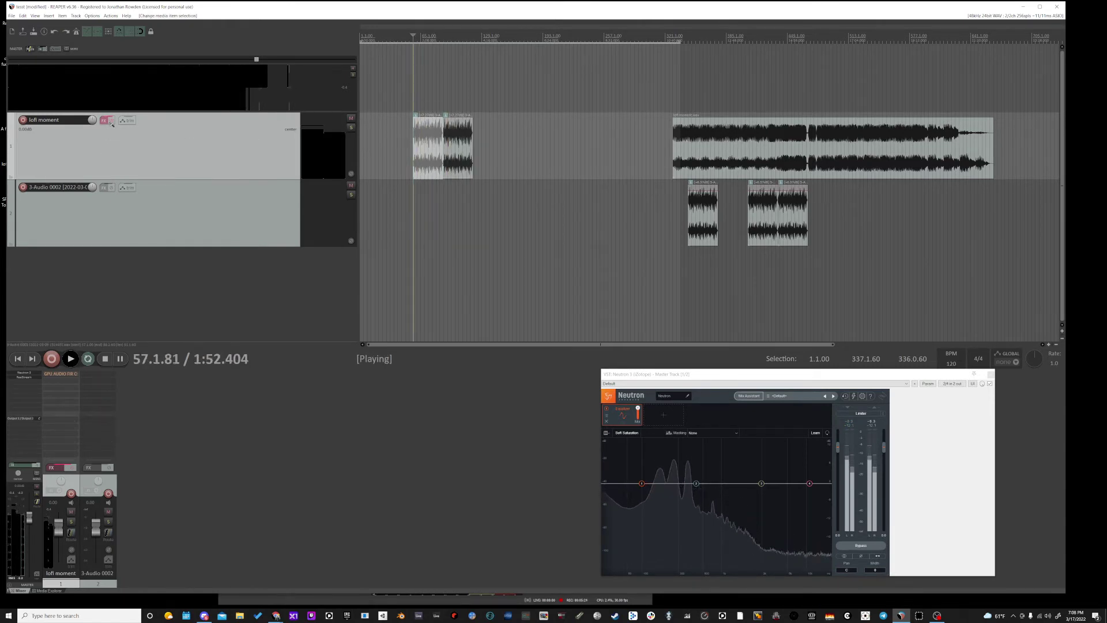
{"action": "left_click", "coordinate": [105, 120]}
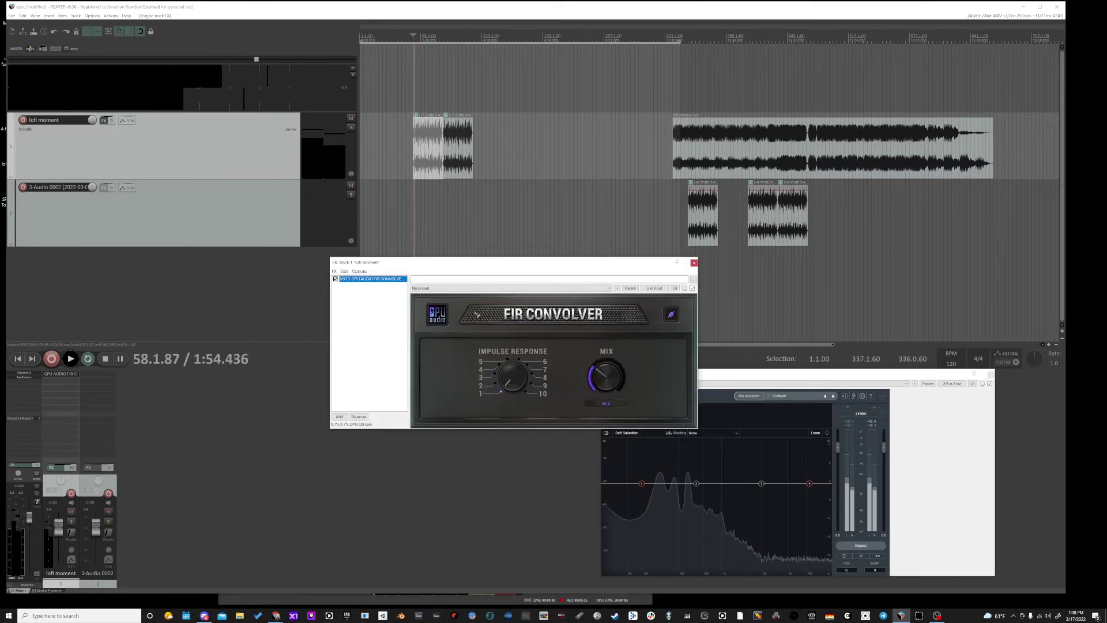
Step: Audition FIR Convolver impulse responses 3 and 9 during playback while adjusting the mix around and just below halfway
{"action": "left_click", "coordinate": [608, 375]}
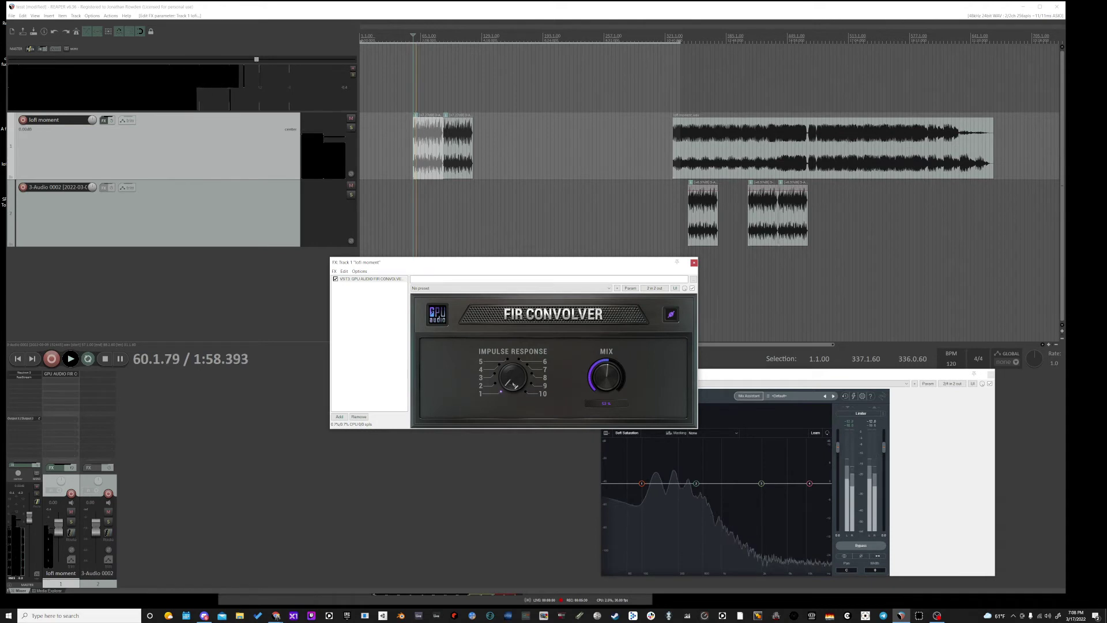
{"action": "left_click_drag", "start_coordinate": [509, 375], "coordinate": [509, 365]}
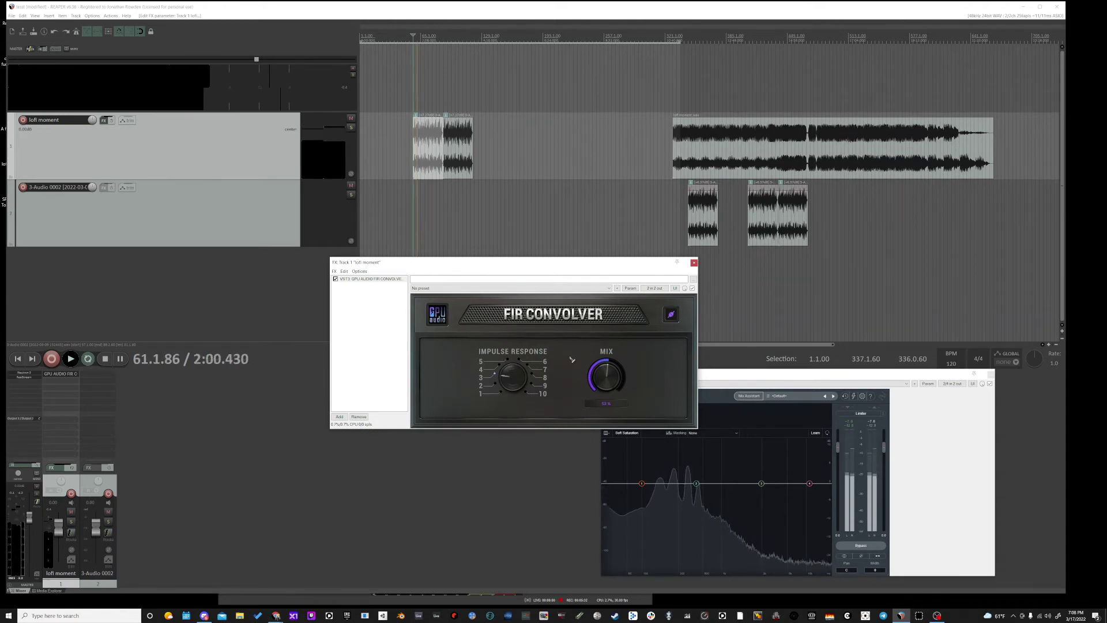
{"action": "left_click_drag", "start_coordinate": [608, 376], "coordinate": [611, 384]}
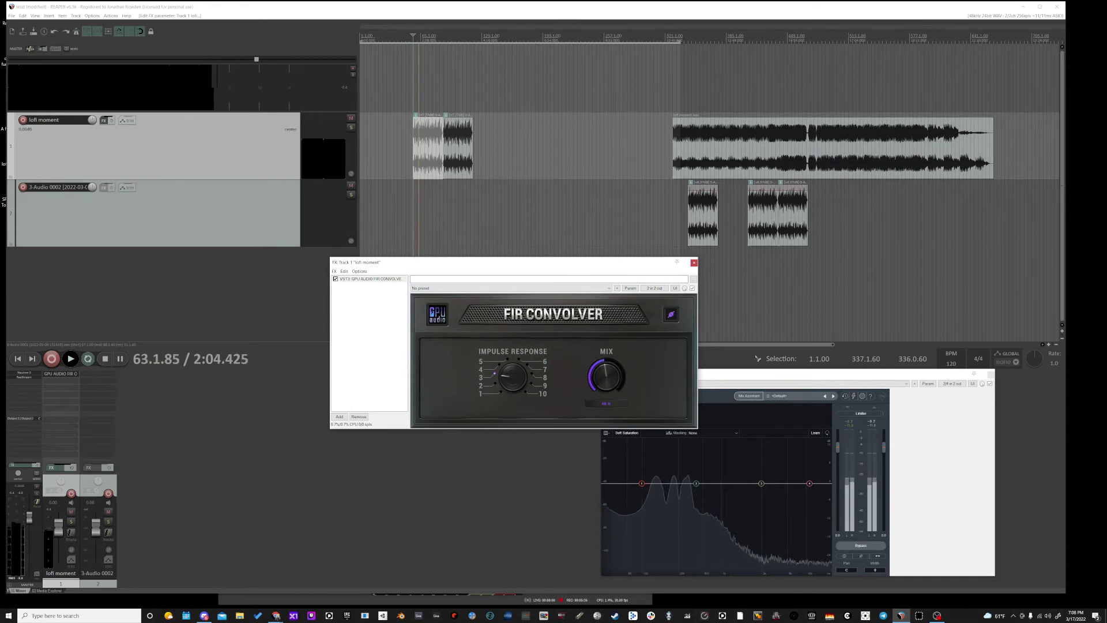
{"action": "mouse_move", "coordinate": [514, 385]}
{"action": "left_mouse_down"}
{"action": "mouse_move", "coordinate": [522, 374]}
{"action": "mouse_move", "coordinate": [507, 376]}
{"action": "left_mouse_up"}
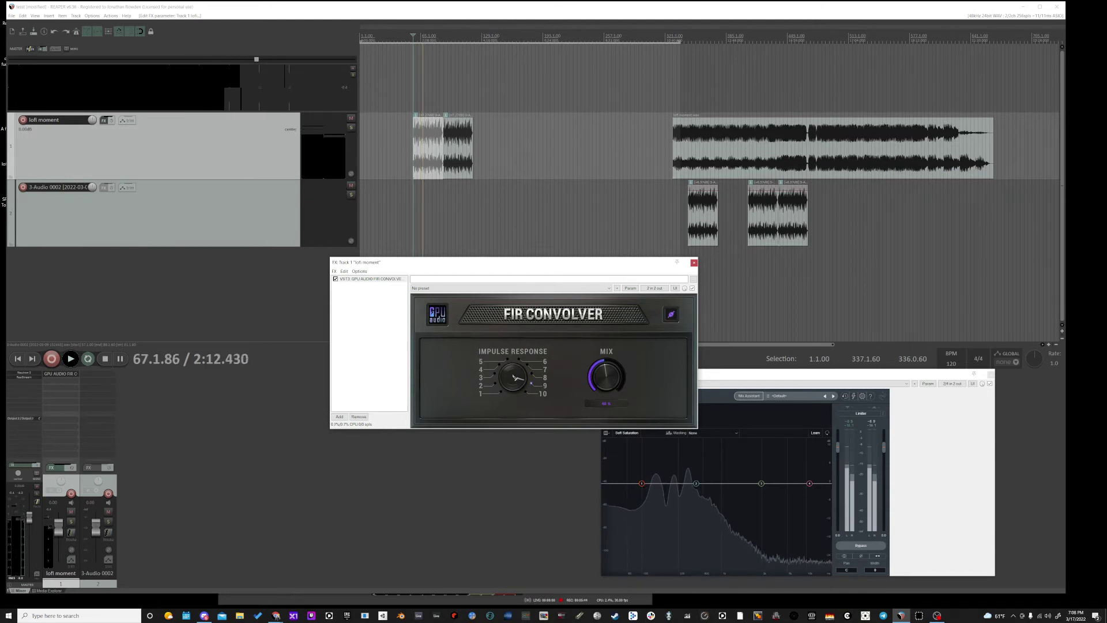
{"action": "left_click_drag", "start_coordinate": [607, 376], "coordinate": [605, 385]}
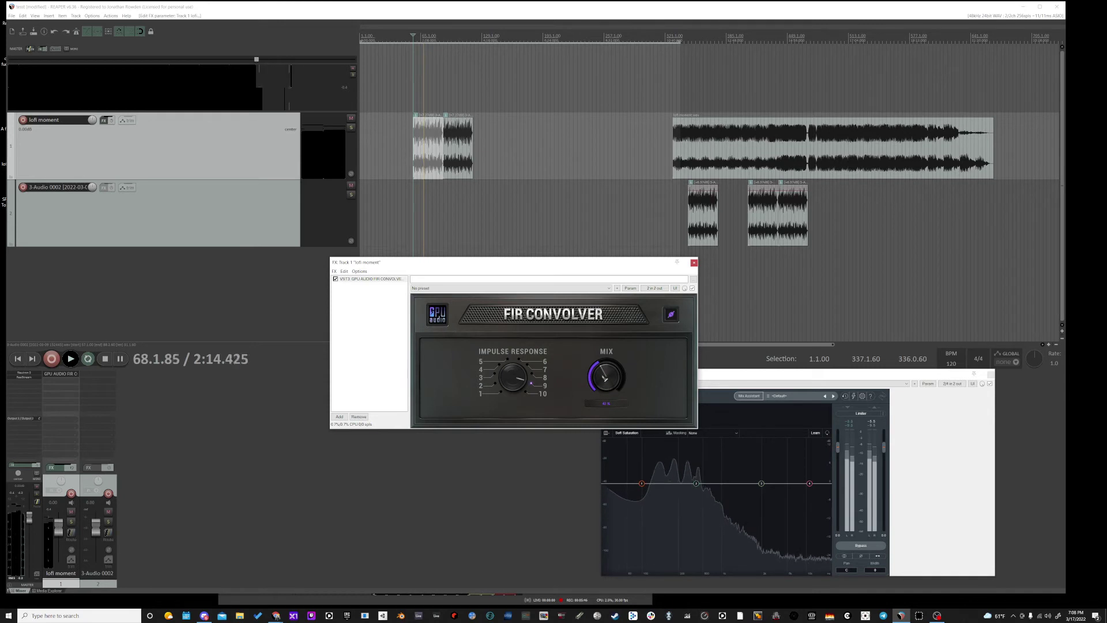
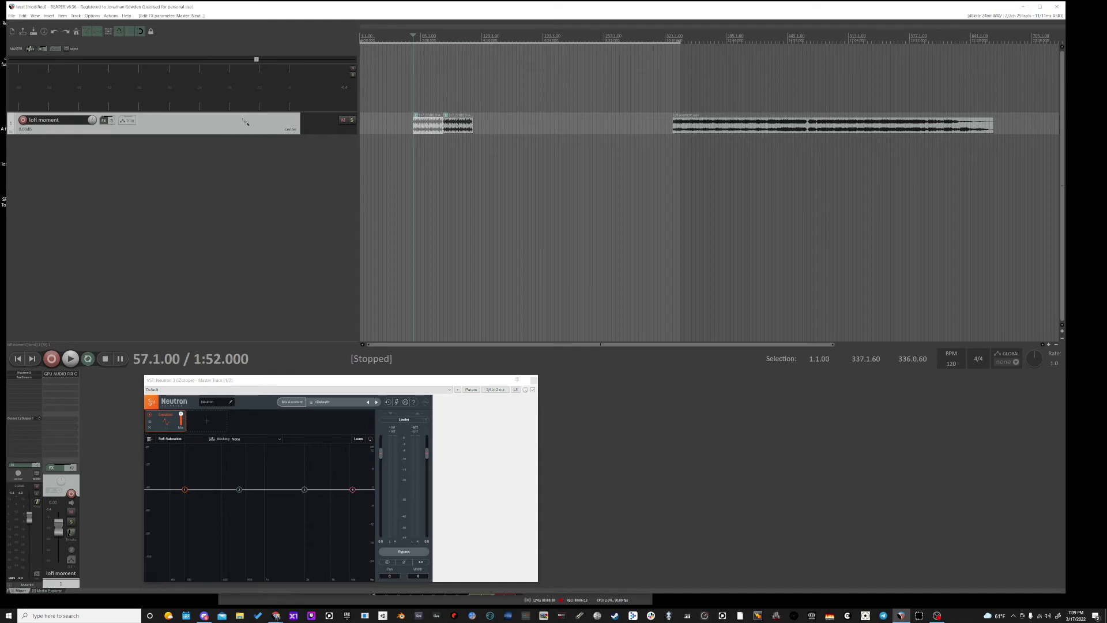
Step: Duplicate the lofi moment track and its copies repeatedly until there are eight tracks
{"action": "left_click", "coordinate": [266, 167]}
{"action": "left_click", "coordinate": [242, 141], "text": "shift"}
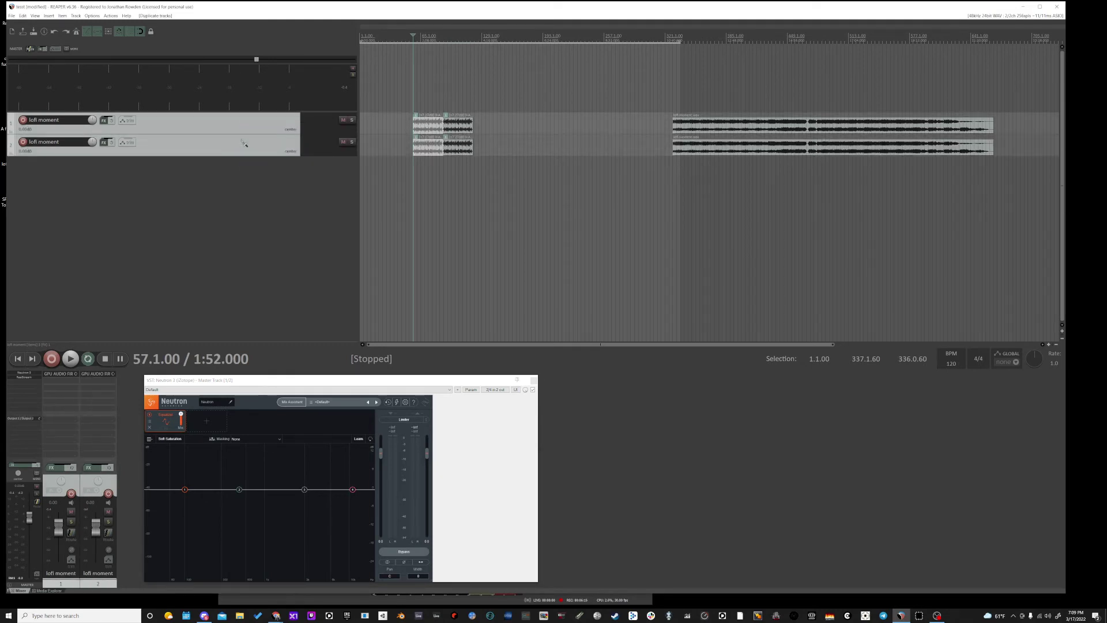
{"action": "right_click", "coordinate": [242, 141]}
{"action": "left_click", "coordinate": [265, 189]}
{"action": "left_click", "coordinate": [236, 125]}
{"action": "left_click", "coordinate": [233, 184], "text": "shift"}
{"action": "right_click", "coordinate": [232, 151]}
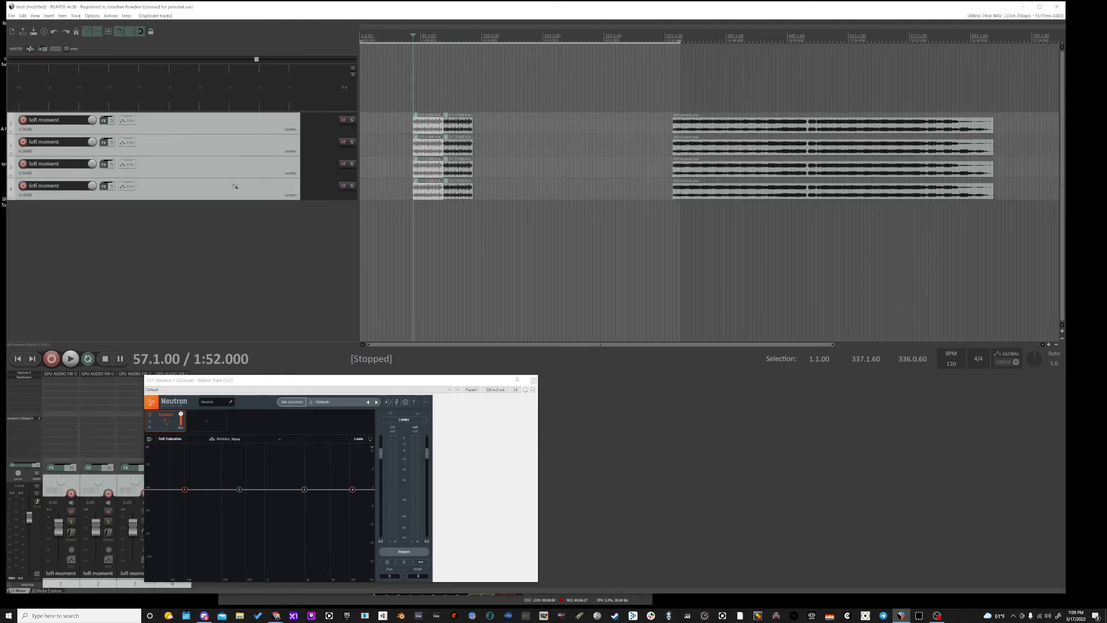
{"action": "left_click", "coordinate": [247, 198]}
Step: Duplicate all eight lofi moment tracks to make sixteen
{"action": "left_click", "coordinate": [233, 127]}
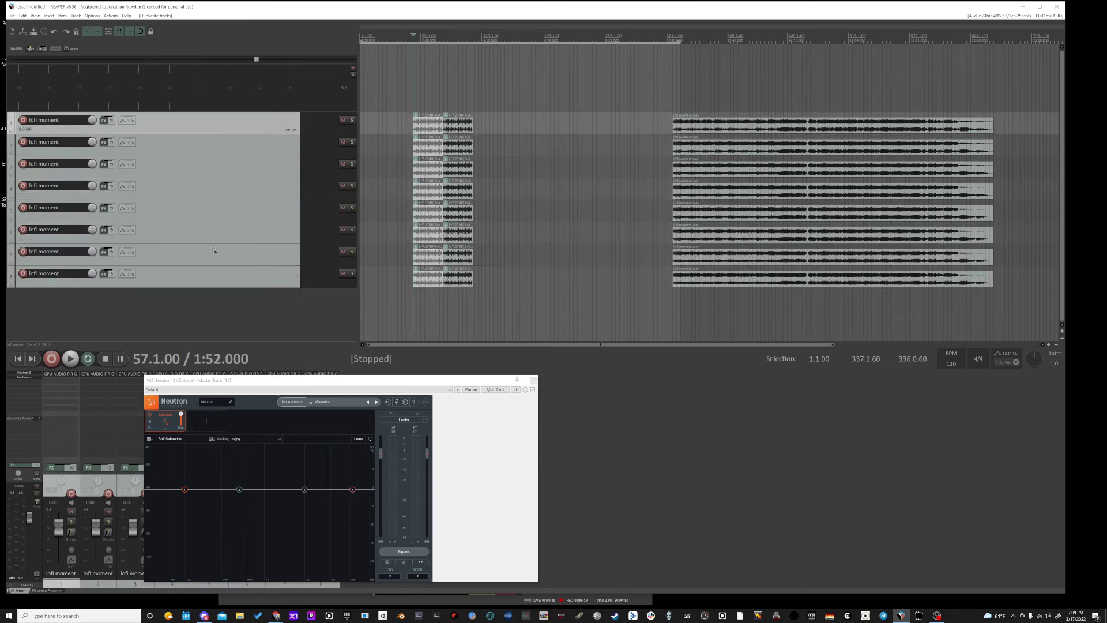
{"action": "left_click", "coordinate": [218, 273], "text": "shift"}
{"action": "right_click", "coordinate": [212, 234]}
{"action": "left_click", "coordinate": [228, 281]}
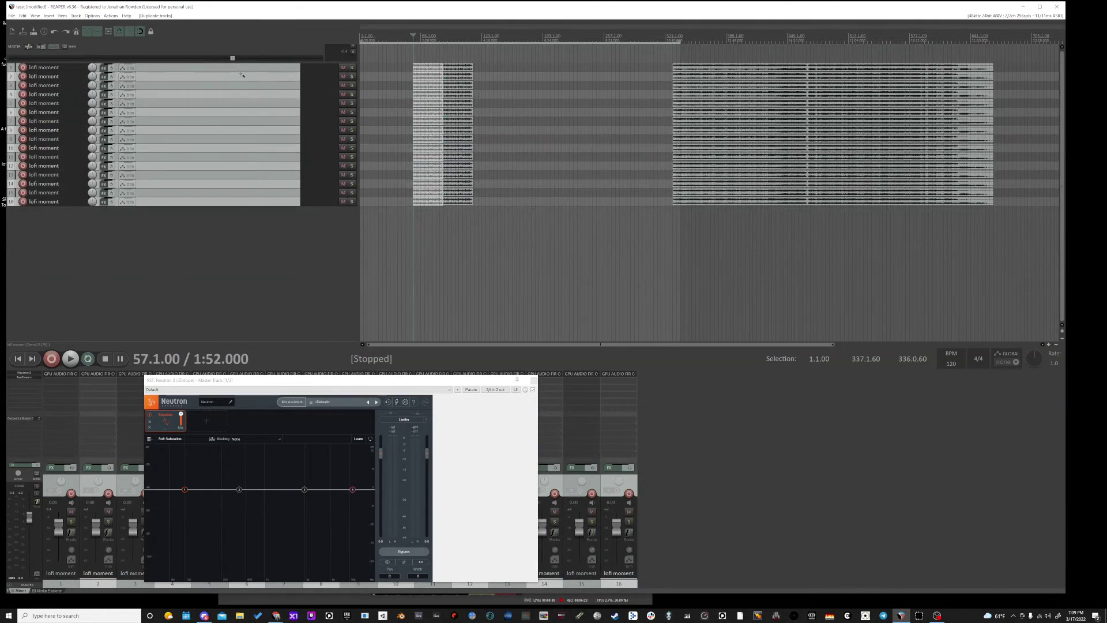
Step: Set the play position to bar 65, lower Neutron's output gain on the master track, and start playback
{"action": "left_click", "coordinate": [410, 79]}
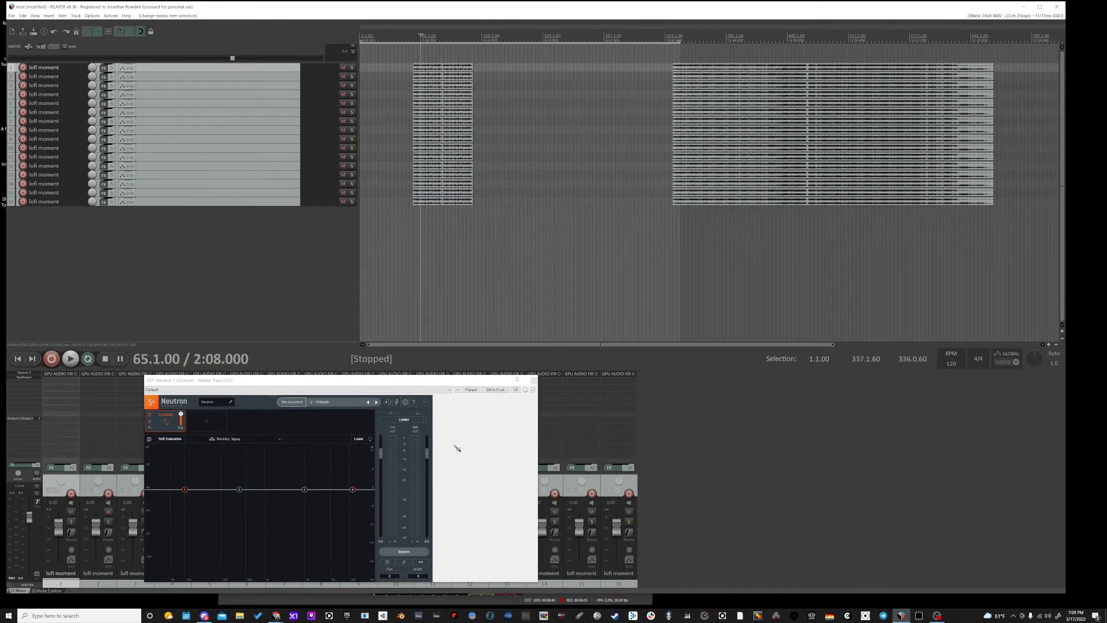
{"action": "left_click_drag", "start_coordinate": [428, 456], "coordinate": [431, 496]}
{"action": "key", "text": "space"}
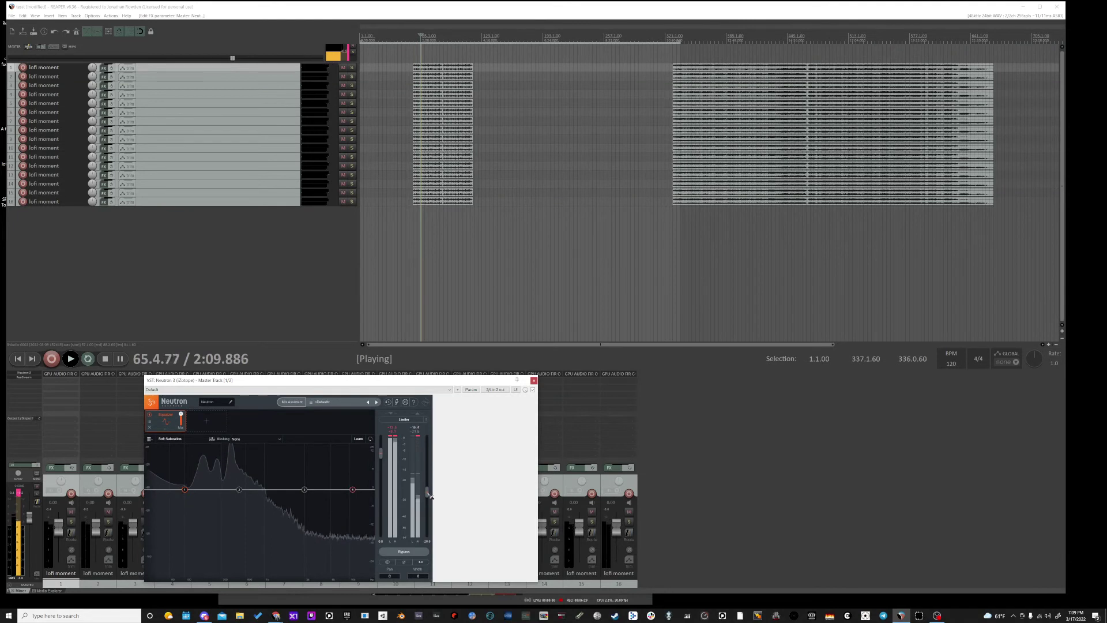
Step: Switch to OBS, move its window clear of the Neutron meters, and return to REAPER
{"action": "left_click", "coordinate": [936, 615]}
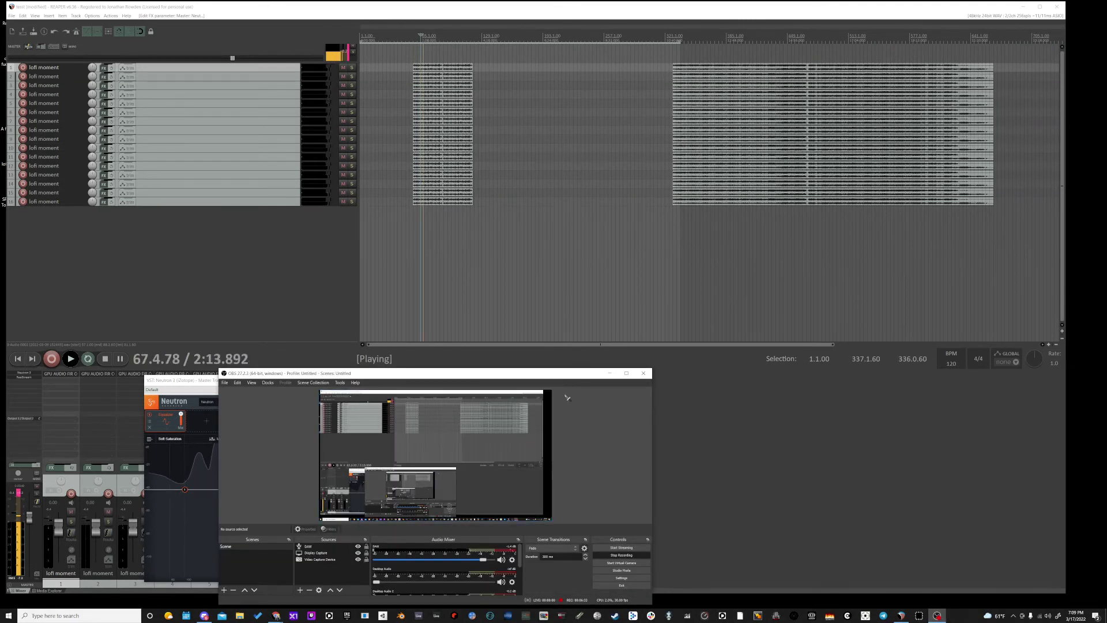
{"action": "left_click_drag", "start_coordinate": [570, 373], "coordinate": [802, 414]}
{"action": "left_click", "coordinate": [427, 396]}
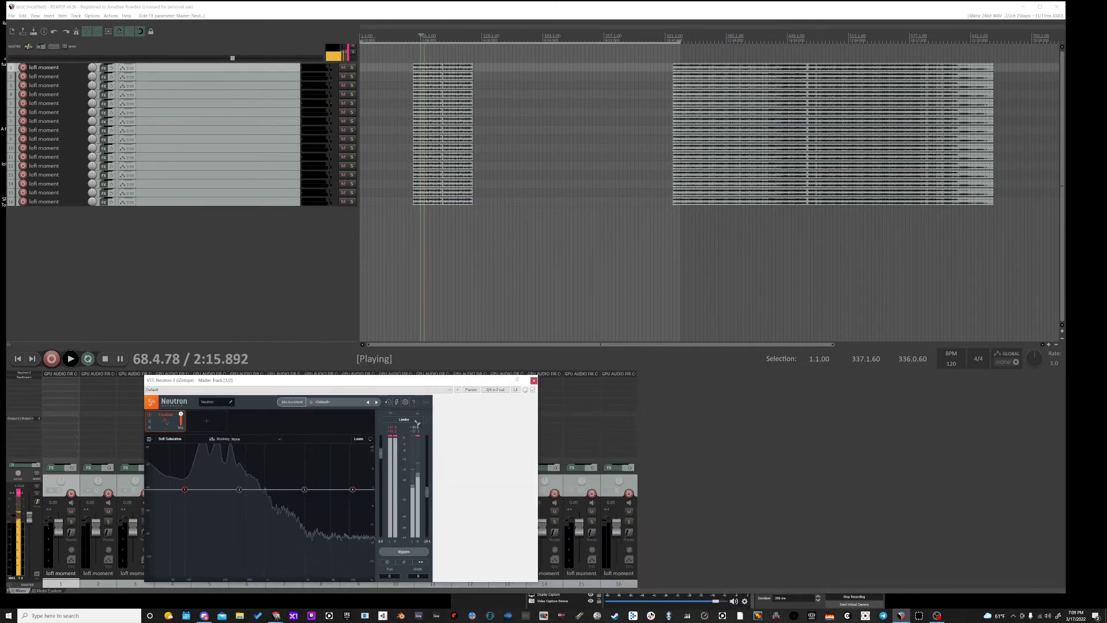
Step: Stop playback and reset Neutron's output gain to 0
{"action": "mouse_move", "coordinate": [426, 492]}
{"action": "left_mouse_down"}
{"action": "mouse_move", "coordinate": [422, 482]}
{"action": "mouse_move", "coordinate": [426, 492]}
{"action": "left_mouse_up"}
{"action": "key", "text": "space"}
{"action": "double_click", "coordinate": [427, 490]}
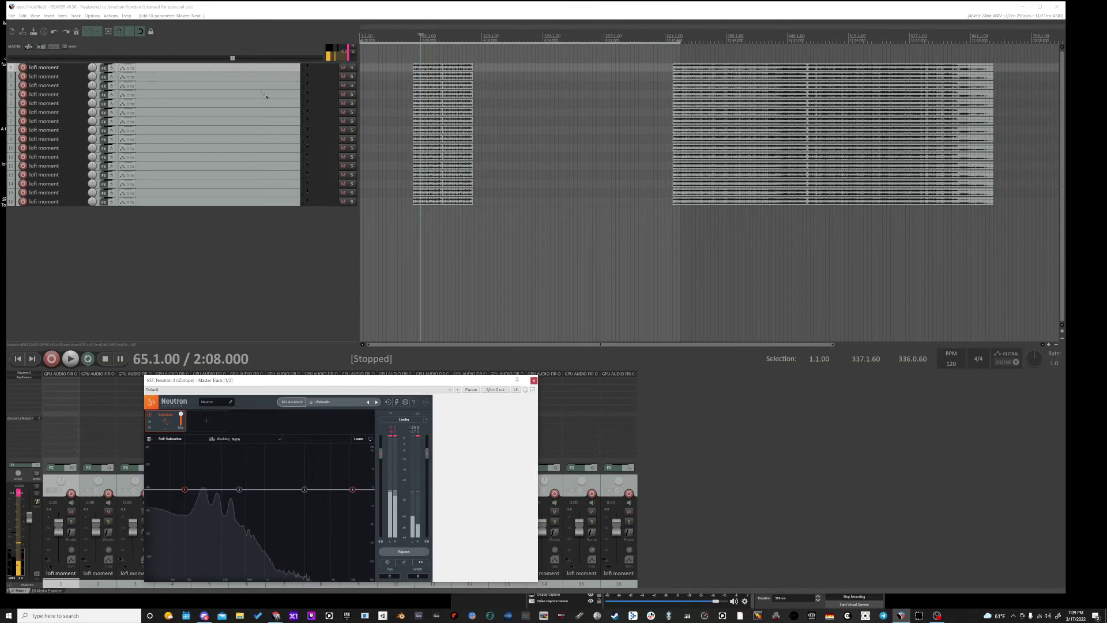
Step: Duplicate all sixteen lofi moment tracks to make thirty-two
{"action": "left_click", "coordinate": [212, 202]}
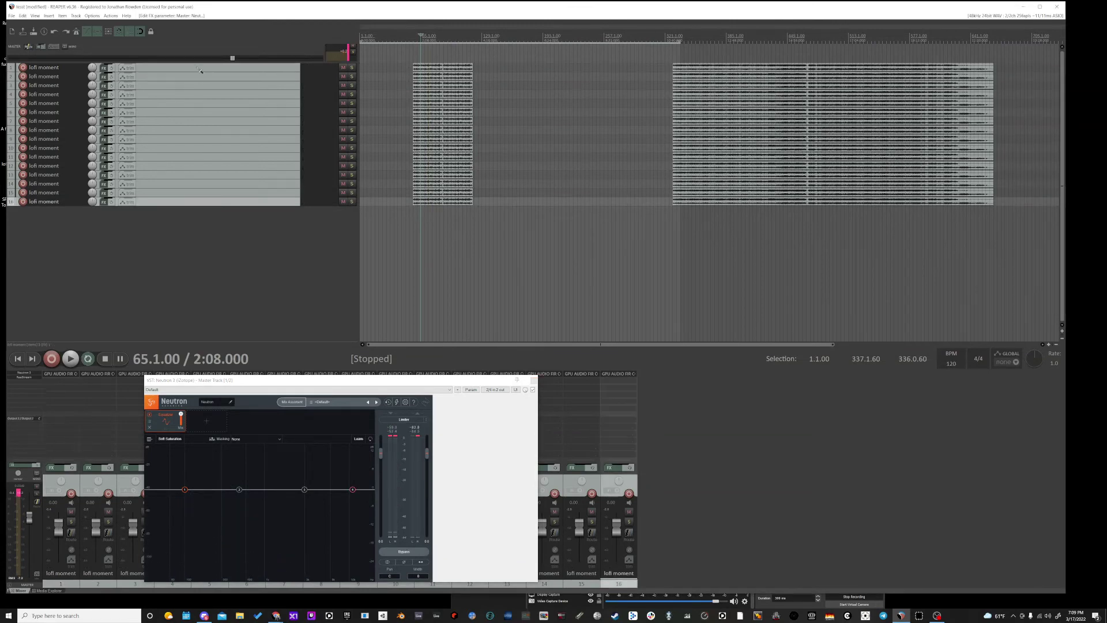
{"action": "left_click", "coordinate": [200, 72], "text": "shift"}
{"action": "right_click", "coordinate": [175, 189]}
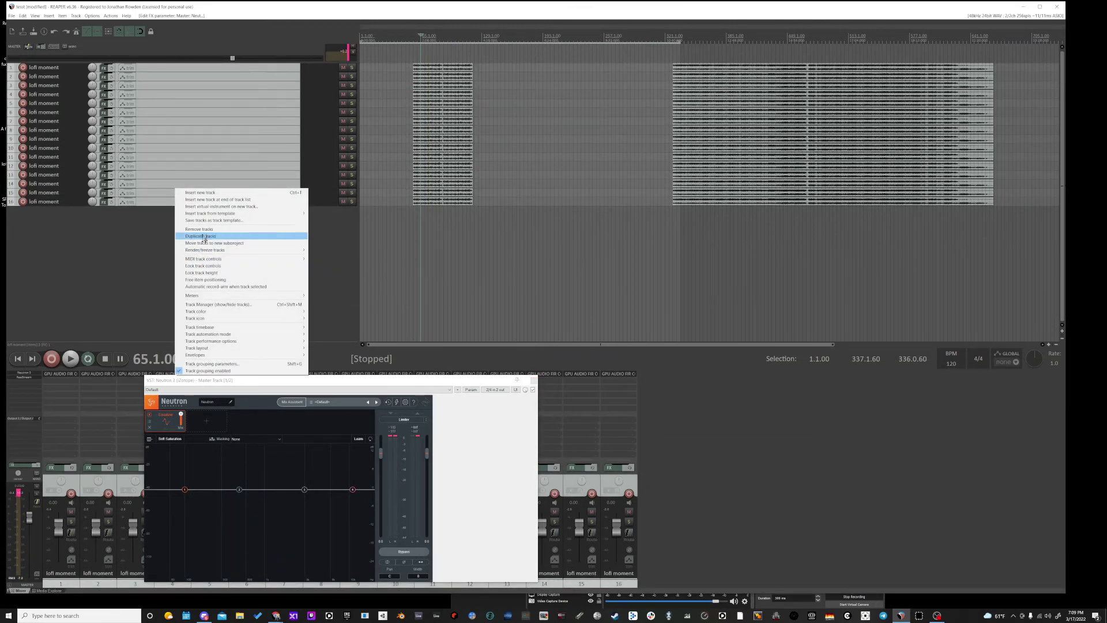
{"action": "left_click", "coordinate": [204, 236]}
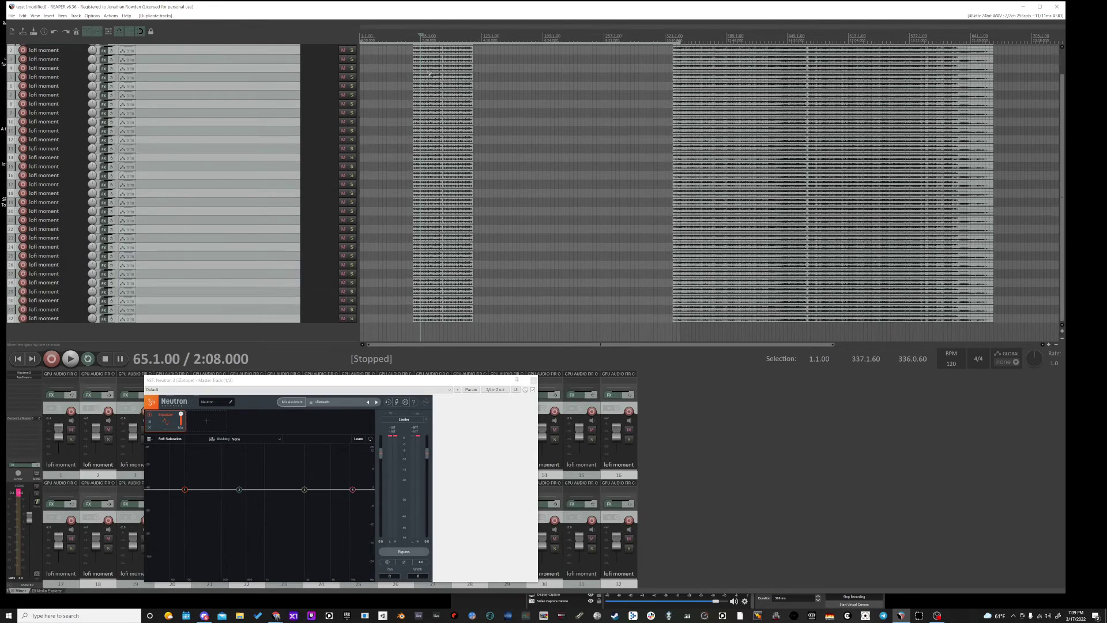
Step: Play the thirty-two tracks from bar 69 with Neutron's output gain lowered, checking OBS during playback
{"action": "left_click", "coordinate": [424, 68]}
{"action": "left_click_drag", "start_coordinate": [430, 456], "coordinate": [430, 478]}
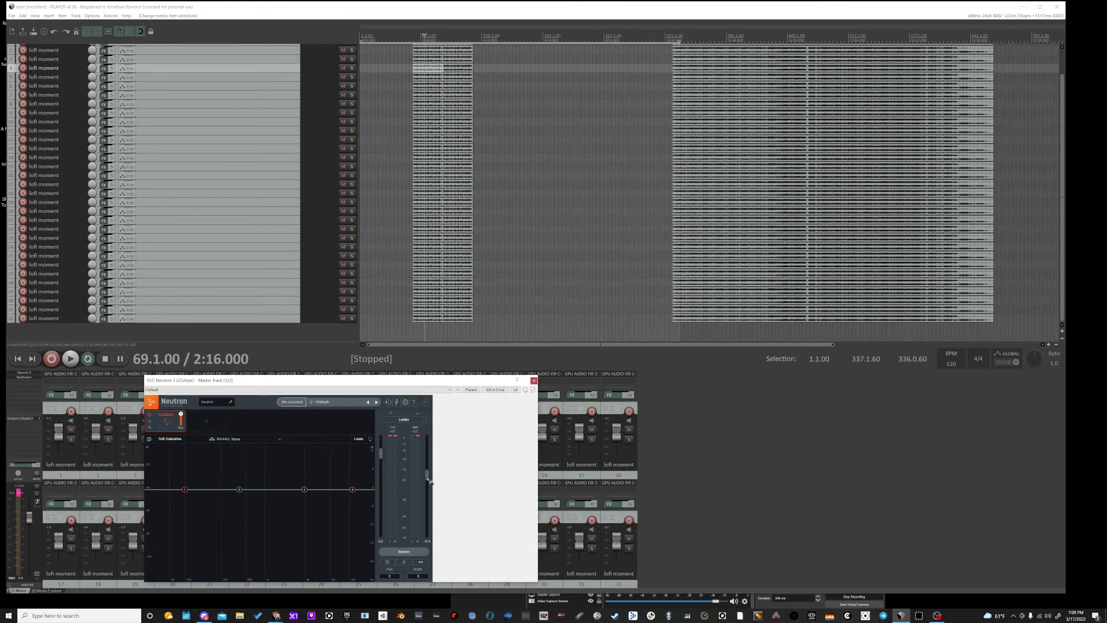
{"action": "key", "text": "space"}
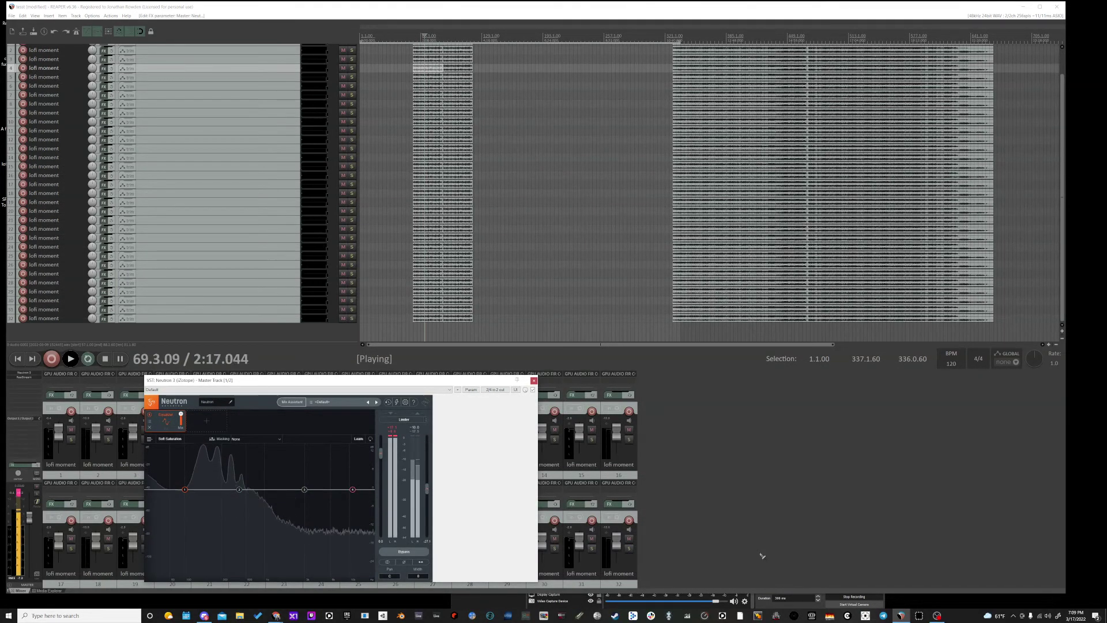
{"action": "left_click", "coordinate": [937, 615]}
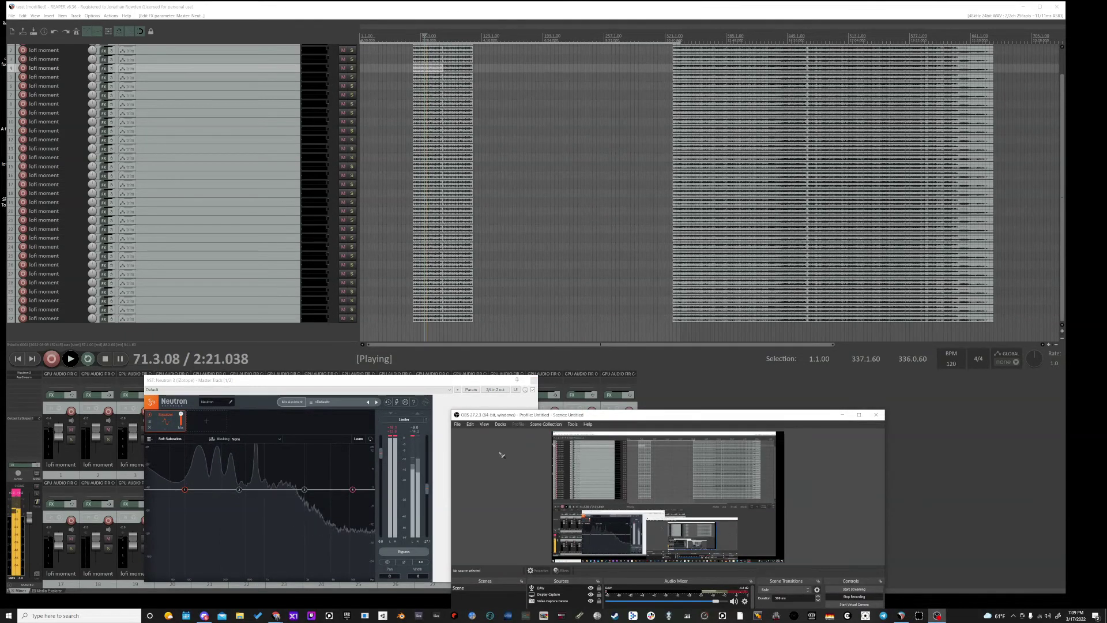
{"action": "left_click", "coordinate": [409, 487]}
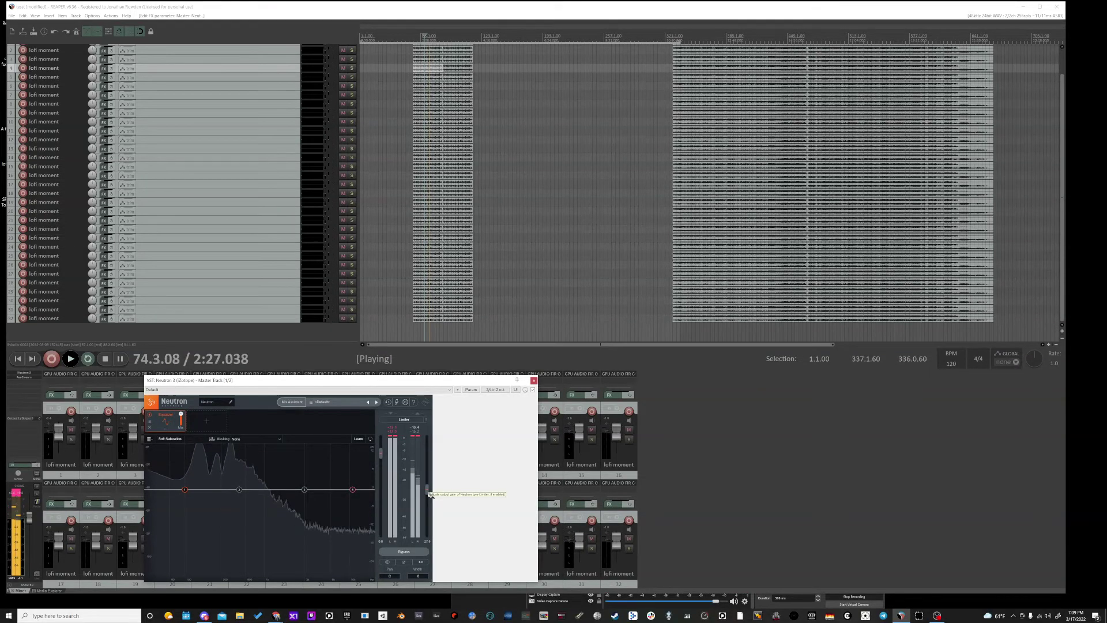
Step: Stop playback and duplicate all thirty-two lofi moment tracks to make sixty-four
{"action": "key", "text": "space"}
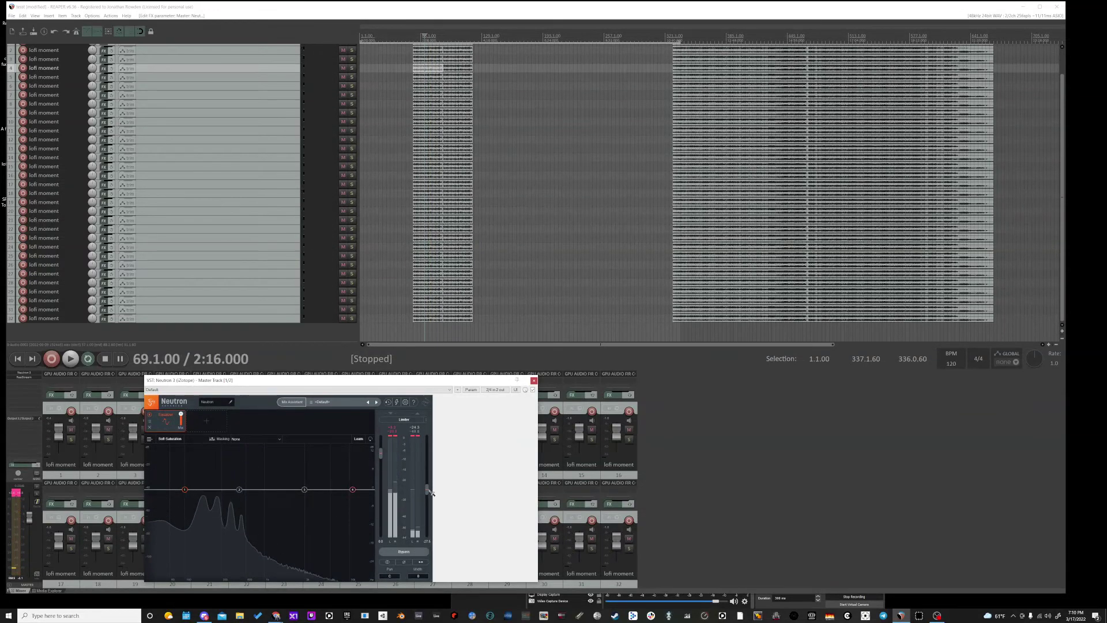
{"action": "left_click", "coordinate": [180, 321]}
{"action": "scroll", "coordinate": [162, 194], "scroll_direction": "up", "scroll_amount": 2}
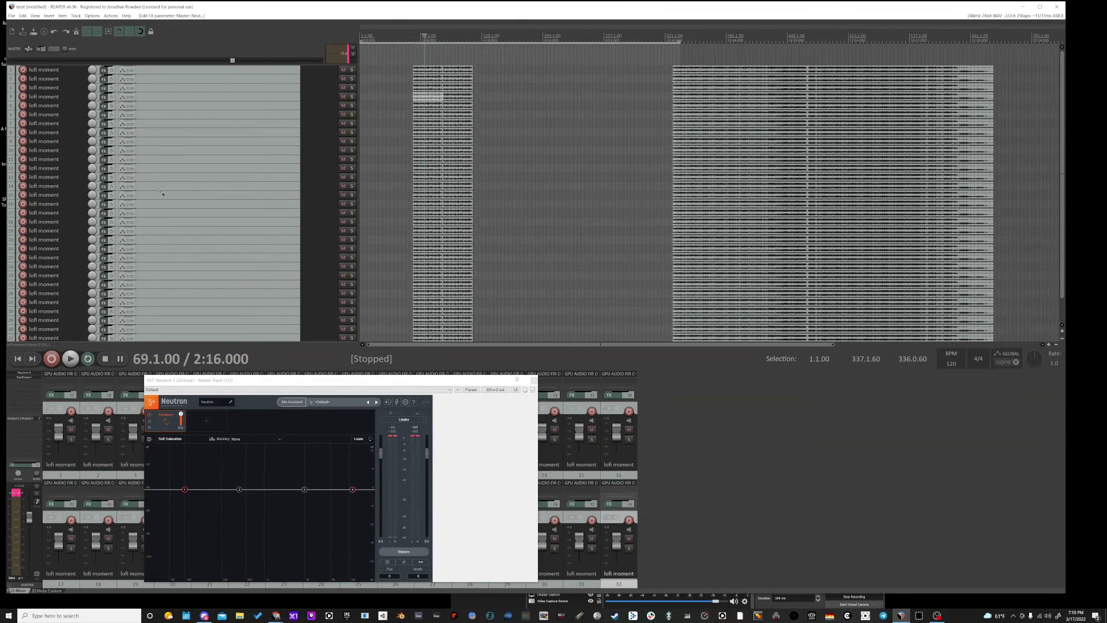
{"action": "key", "text": "ctrl+a"}
{"action": "right_click", "coordinate": [167, 72]}
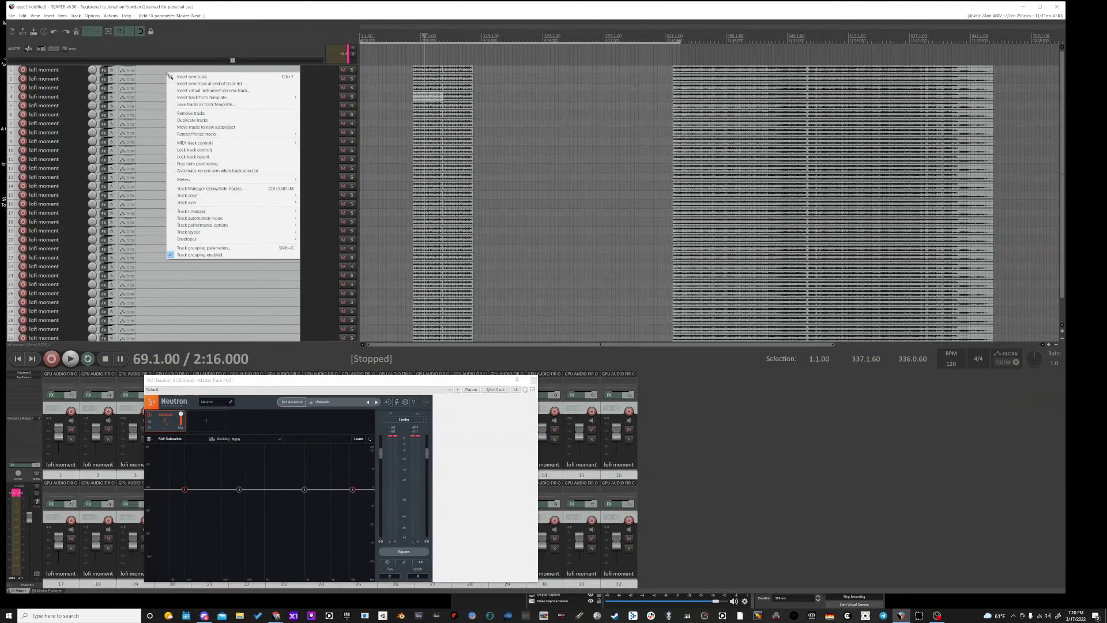
{"action": "left_click", "coordinate": [197, 120]}
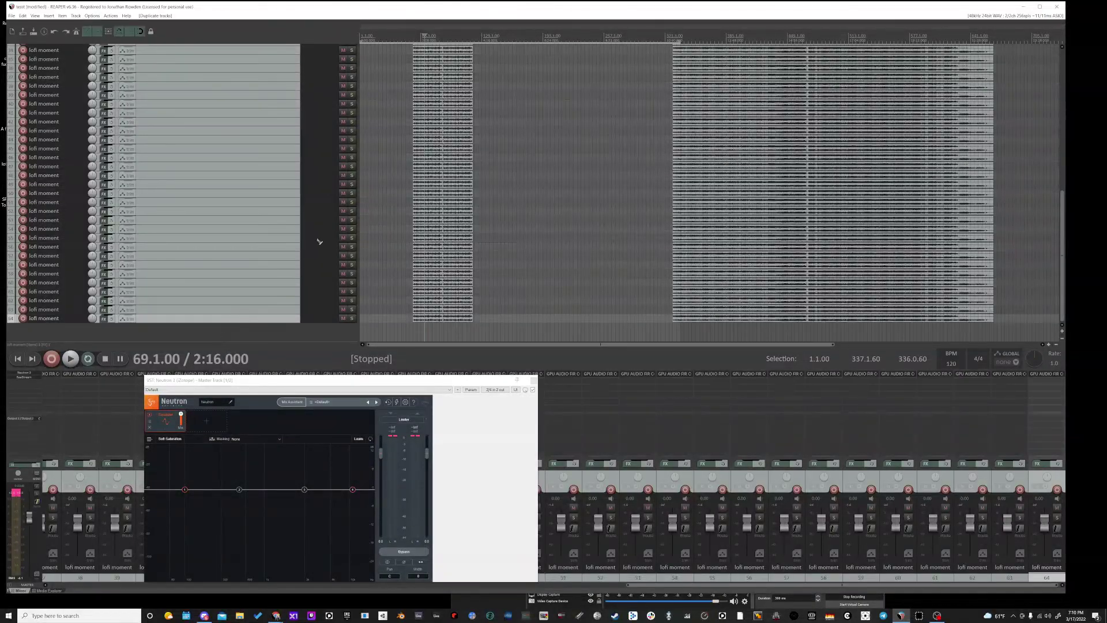
{"action": "scroll", "coordinate": [285, 239], "scroll_direction": "up", "scroll_amount": 2}
{"action": "scroll", "coordinate": [284, 238], "scroll_direction": "up", "scroll_amount": 3}
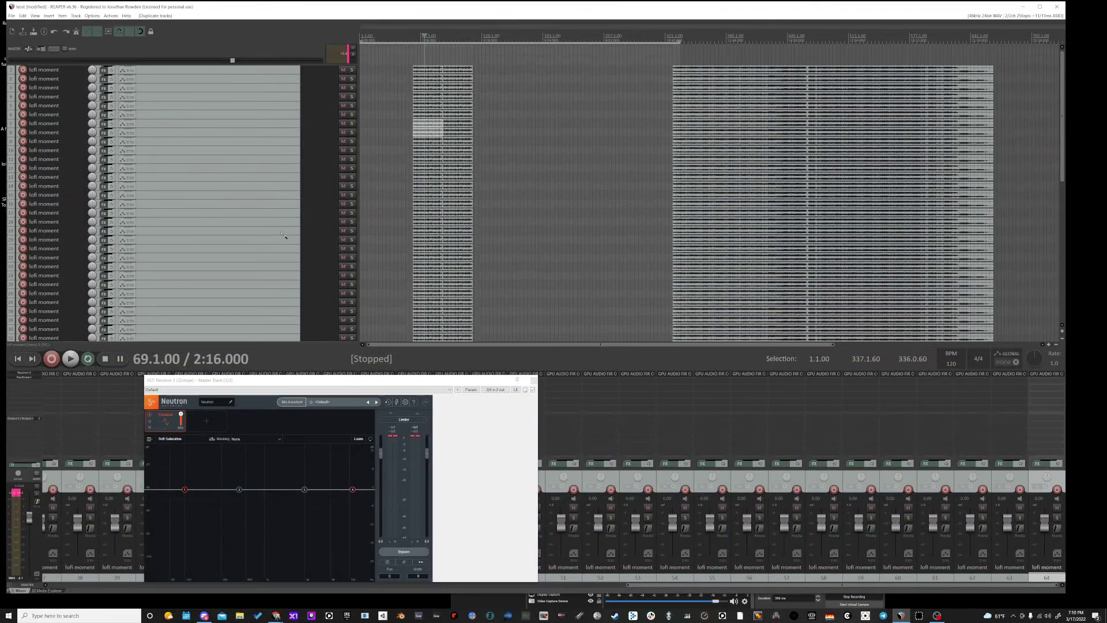
Step: Play the sixty-four tracks from bar 65 with Neutron's output gain lowered, checking OBS during playback
{"action": "left_click", "coordinate": [422, 88]}
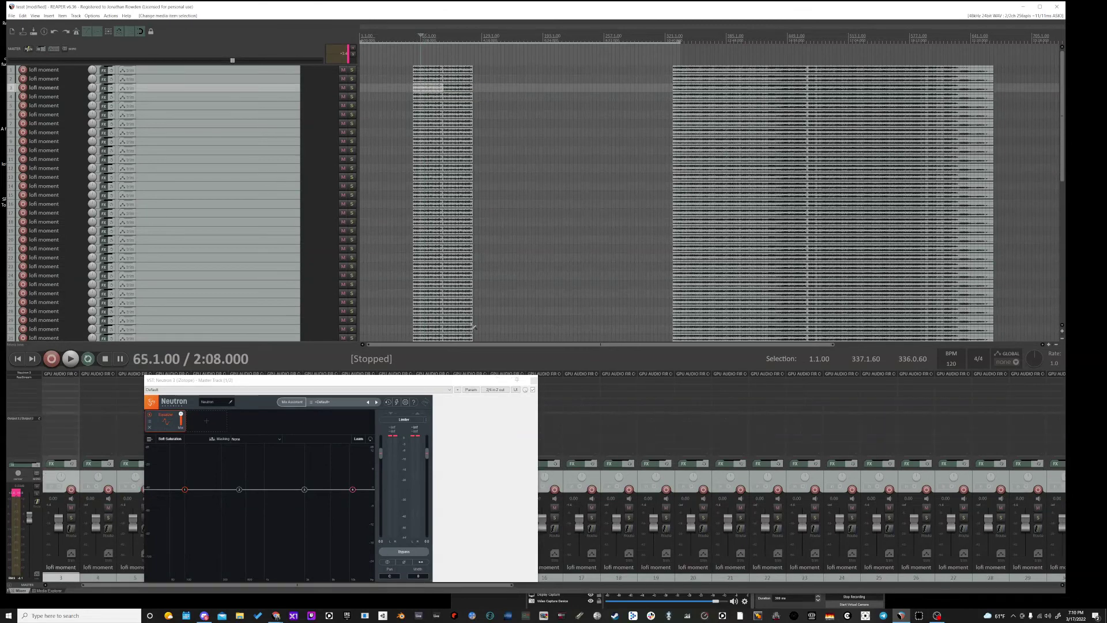
{"action": "left_click", "coordinate": [428, 472]}
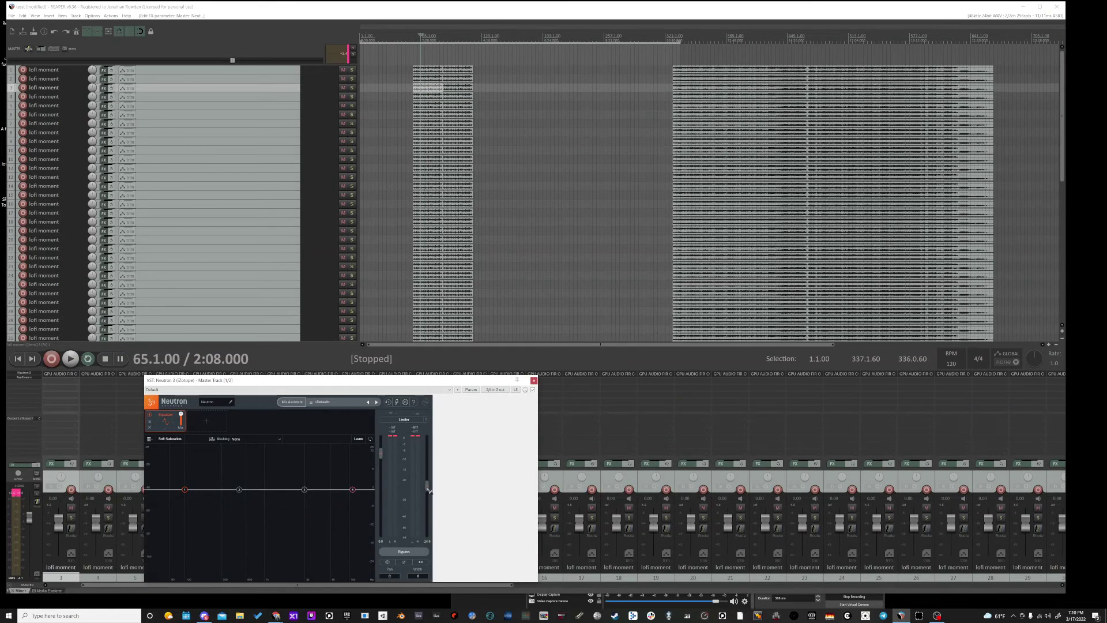
{"action": "key", "text": "space"}
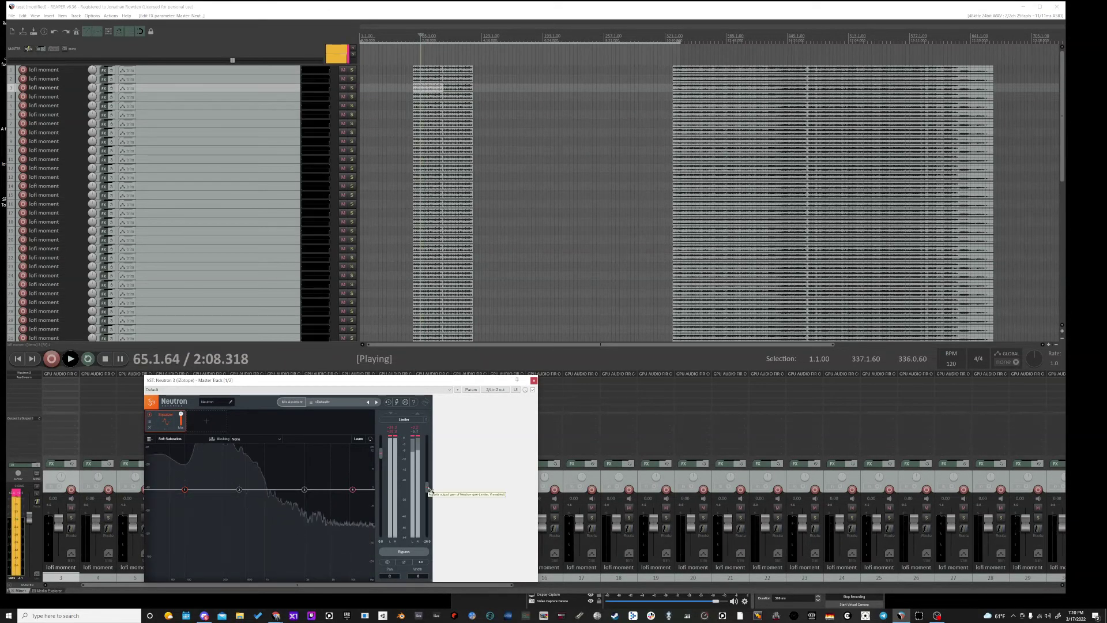
{"action": "left_click_drag", "start_coordinate": [429, 490], "coordinate": [431, 502]}
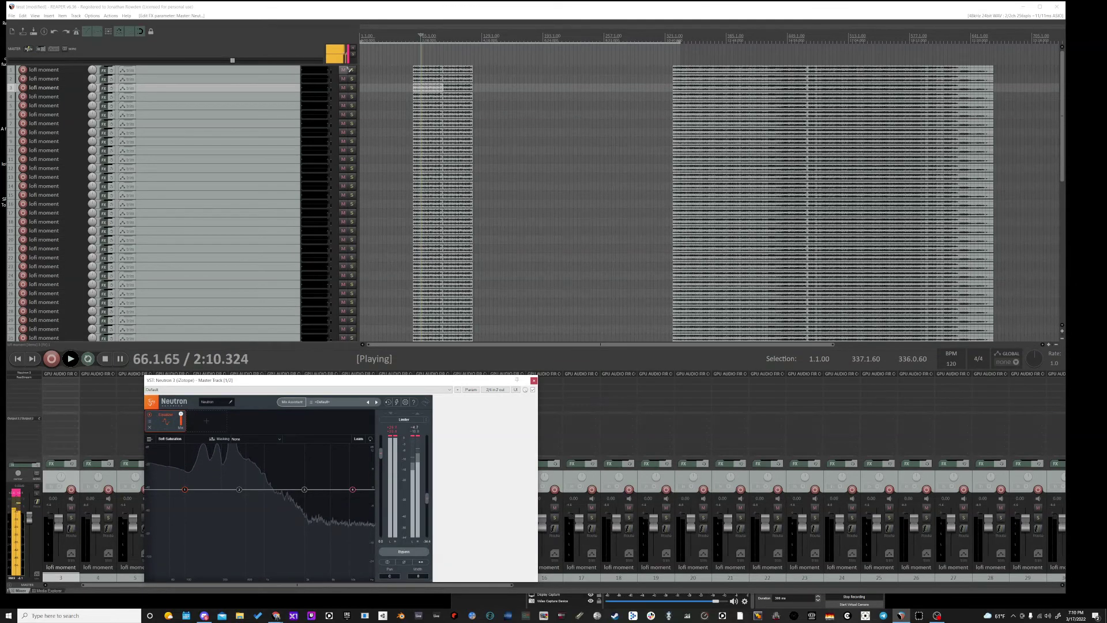
{"action": "left_click", "coordinate": [429, 504]}
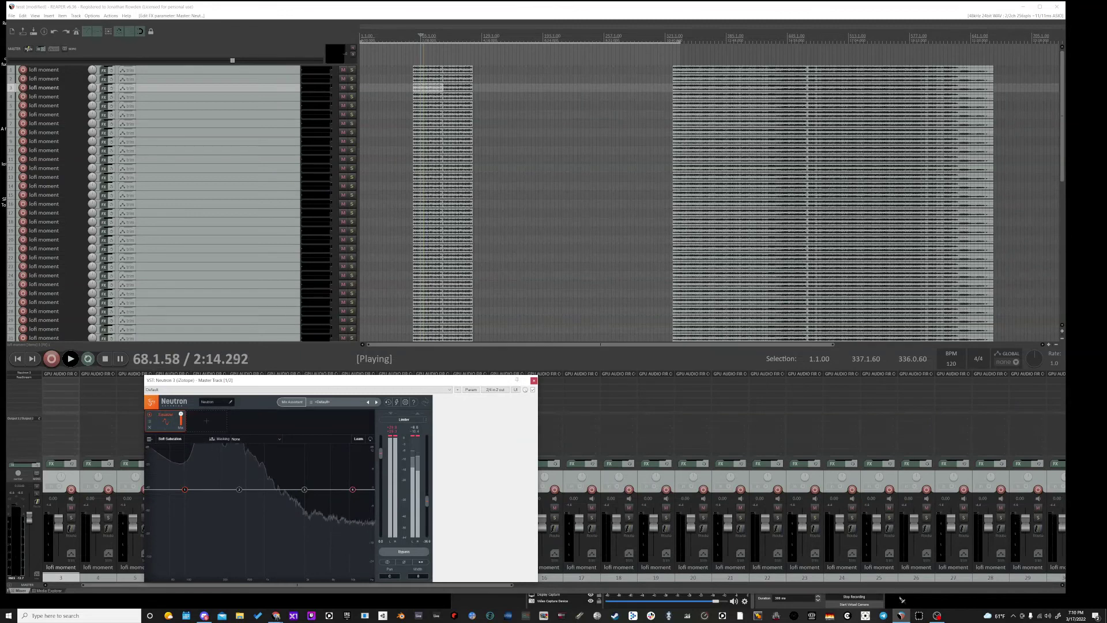
{"action": "left_click", "coordinate": [938, 615]}
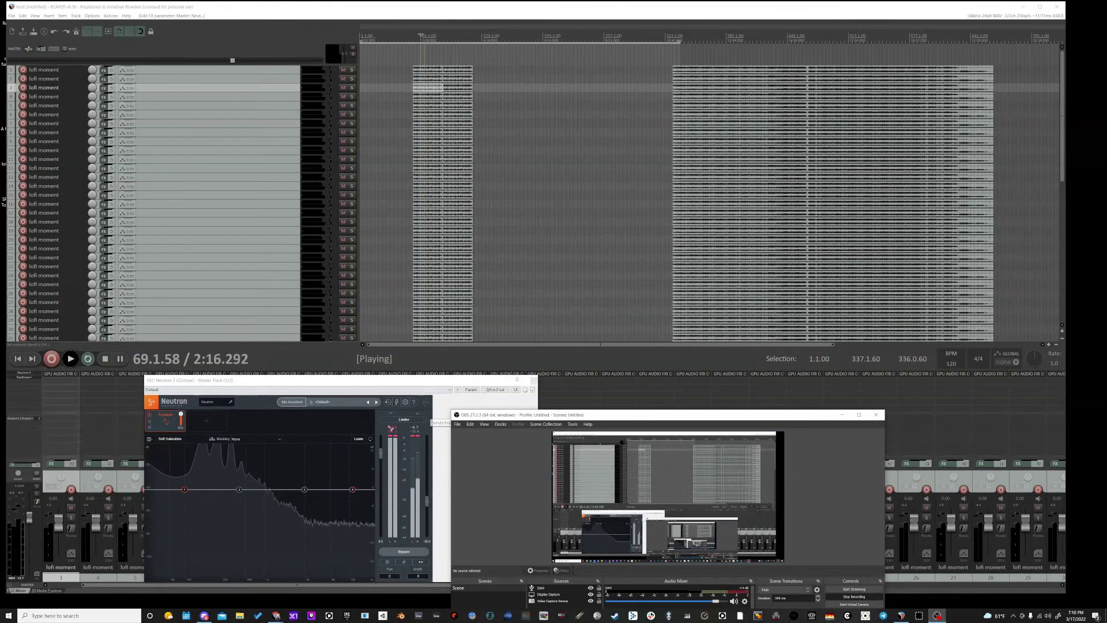
{"action": "left_click", "coordinate": [402, 382]}
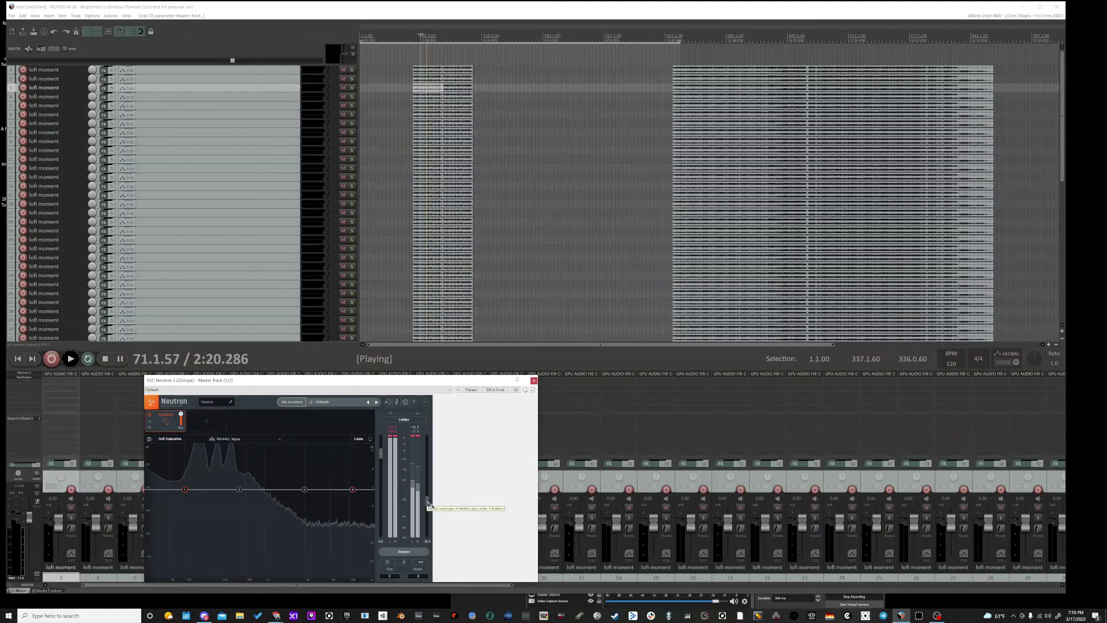
Step: Audition the sixty-four tracks from bar 361, then stop and reset Neutron's output gain to 0
{"action": "key", "text": "space"}
{"action": "left_click", "coordinate": [703, 55]}
{"action": "key", "text": "space"}
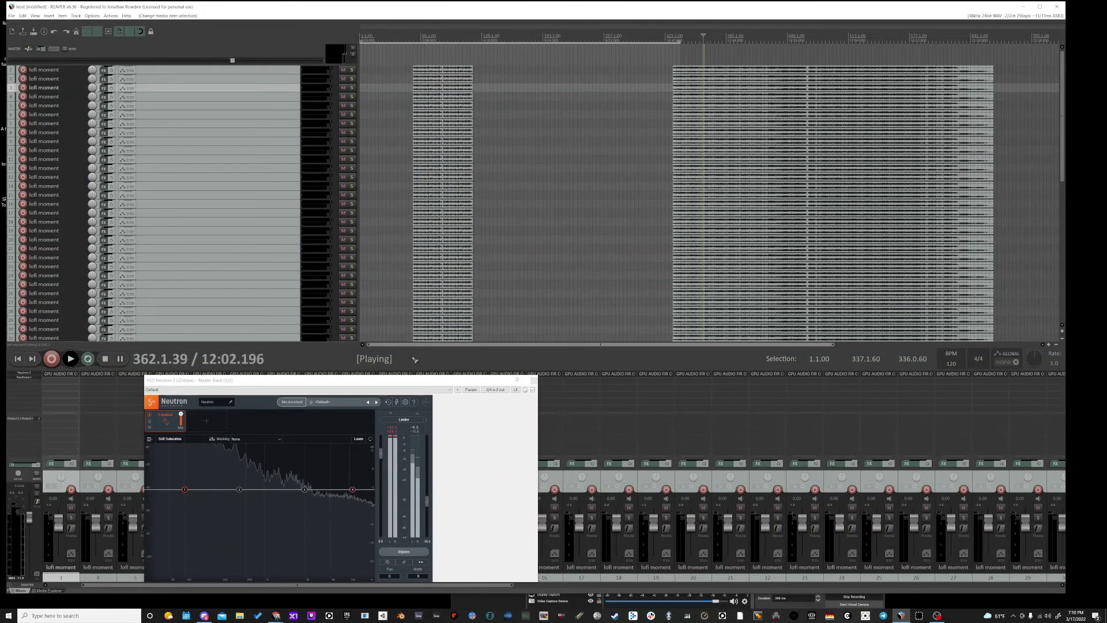
{"action": "key", "text": "space"}
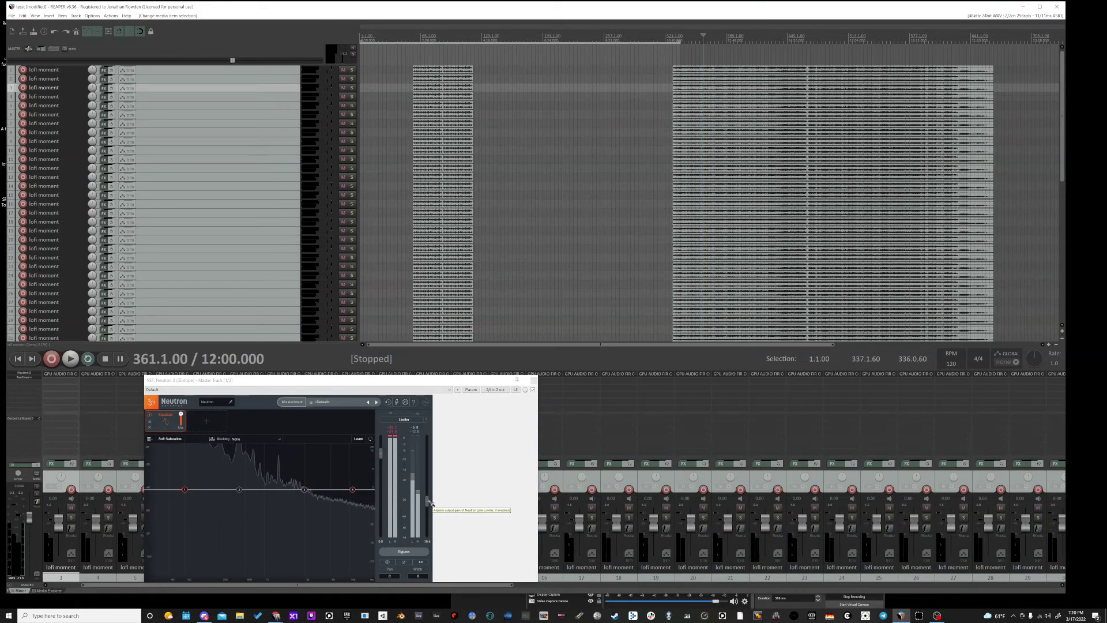
{"action": "left_click", "coordinate": [428, 501]}
{"action": "double_click", "coordinate": [428, 501]}
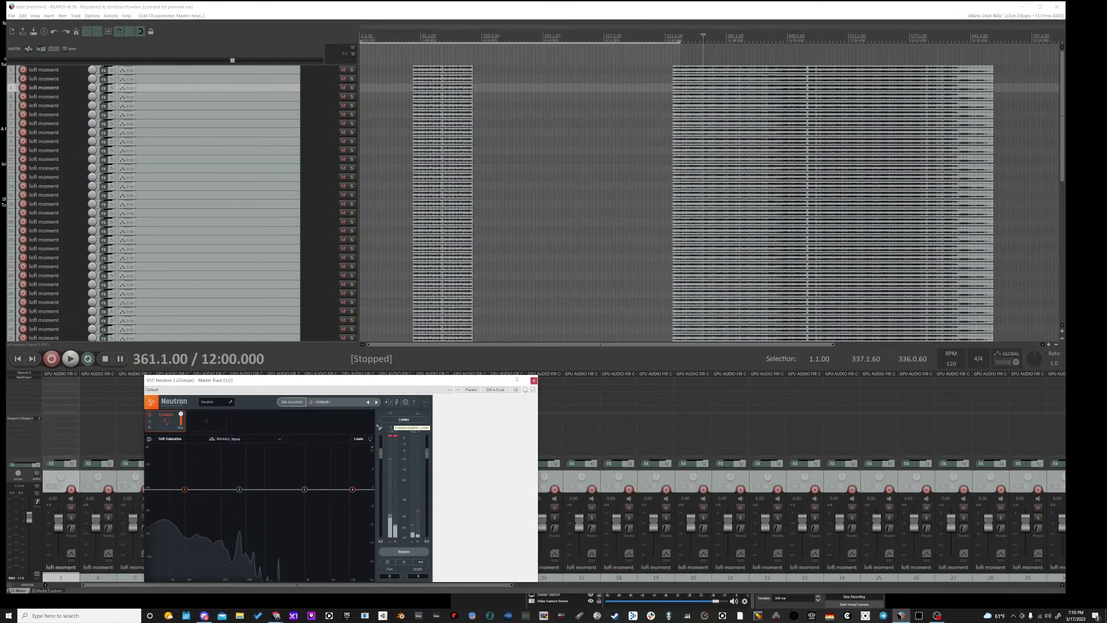
Step: Look through the whole list of duplicated lofi moment tracks from first to last, checking how many there are
{"action": "scroll", "coordinate": [133, 309], "scroll_direction": "down", "scroll_amount": 9}
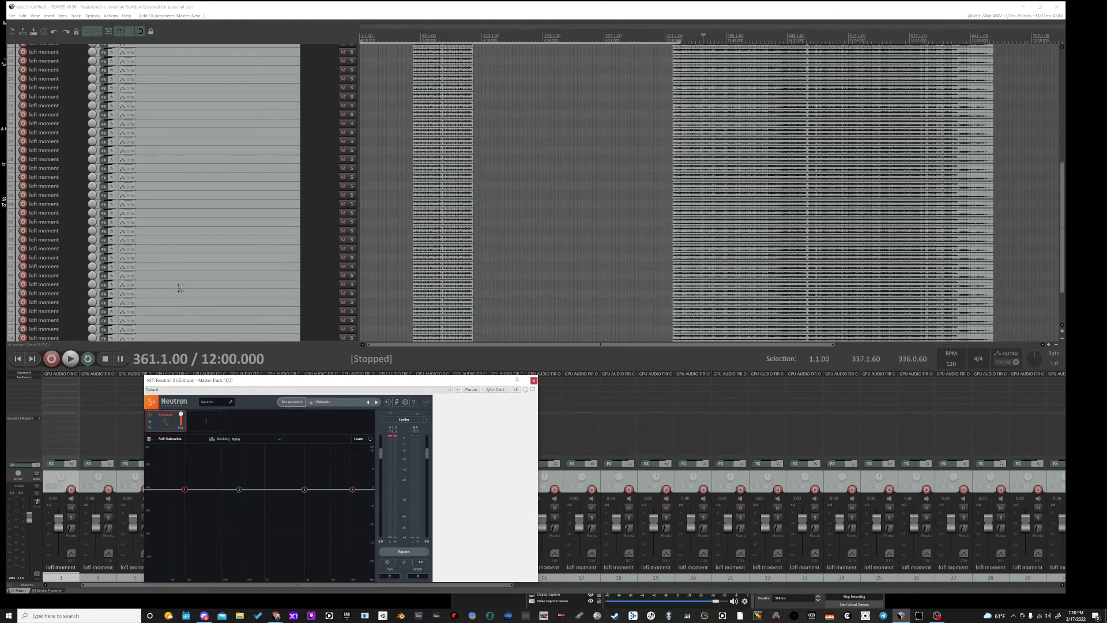
{"action": "scroll", "coordinate": [180, 290], "scroll_direction": "down", "scroll_amount": 2}
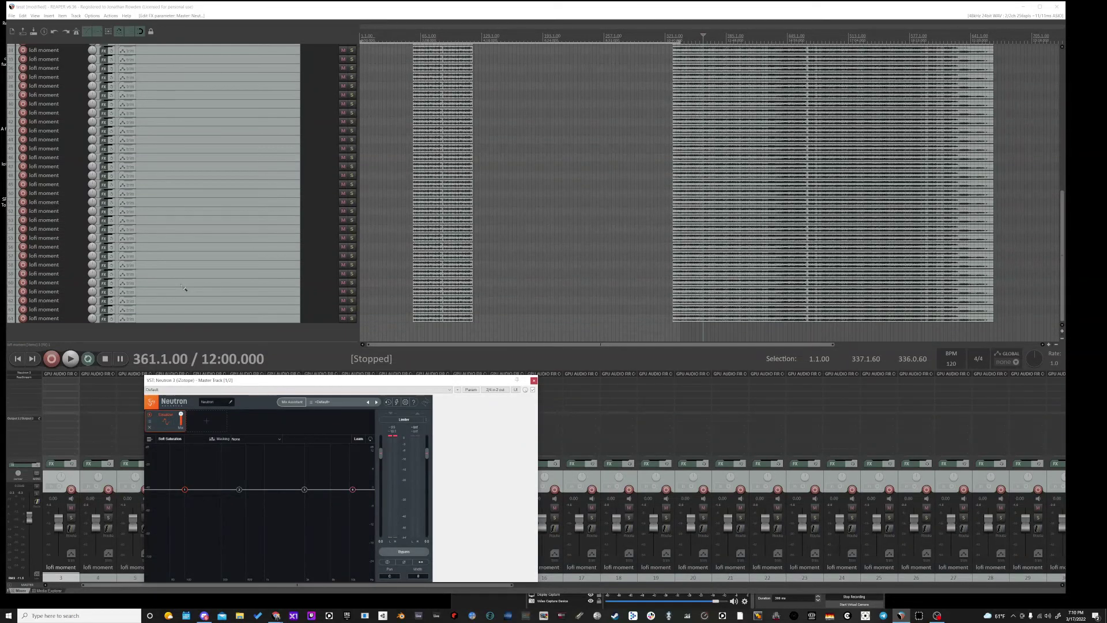
{"action": "left_click", "coordinate": [224, 291]}
{"action": "scroll", "coordinate": [197, 278], "scroll_direction": "up", "scroll_amount": 2}
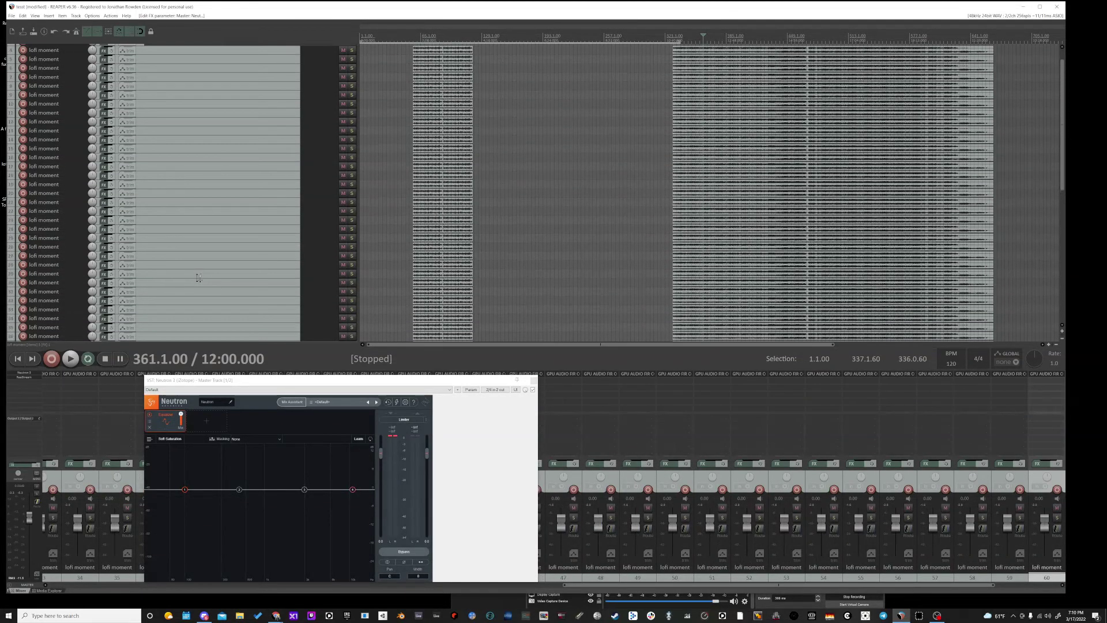
{"action": "scroll", "coordinate": [197, 278], "scroll_direction": "up", "scroll_amount": 2}
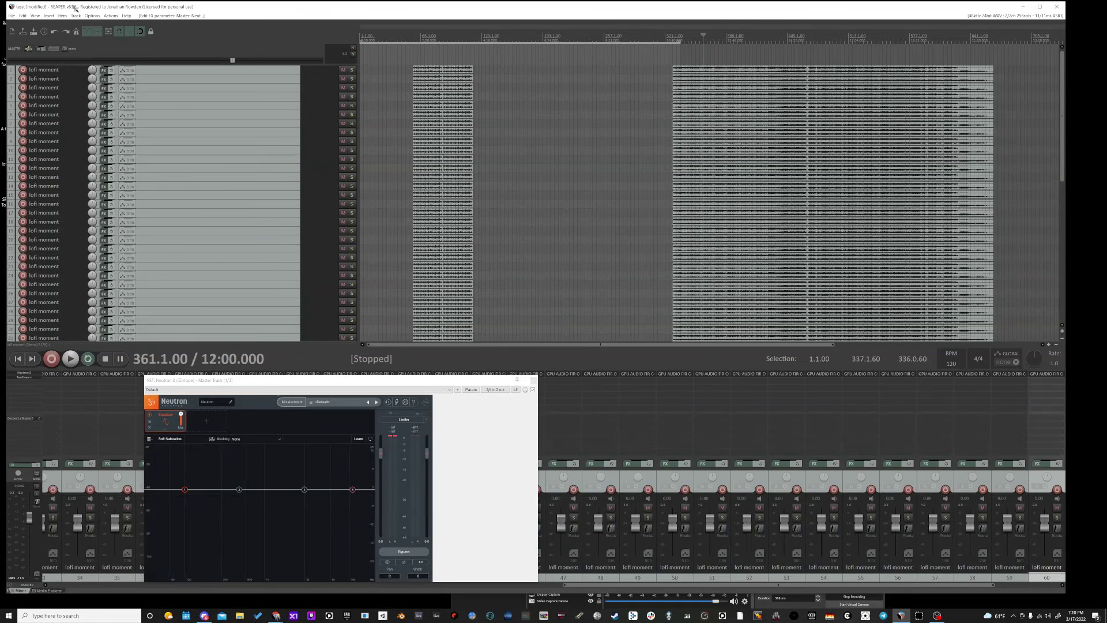
{"action": "left_click", "coordinate": [232, 71]}
{"action": "left_click", "coordinate": [227, 79]}
{"action": "left_click", "coordinate": [200, 90]}
{"action": "left_click", "coordinate": [196, 96]}
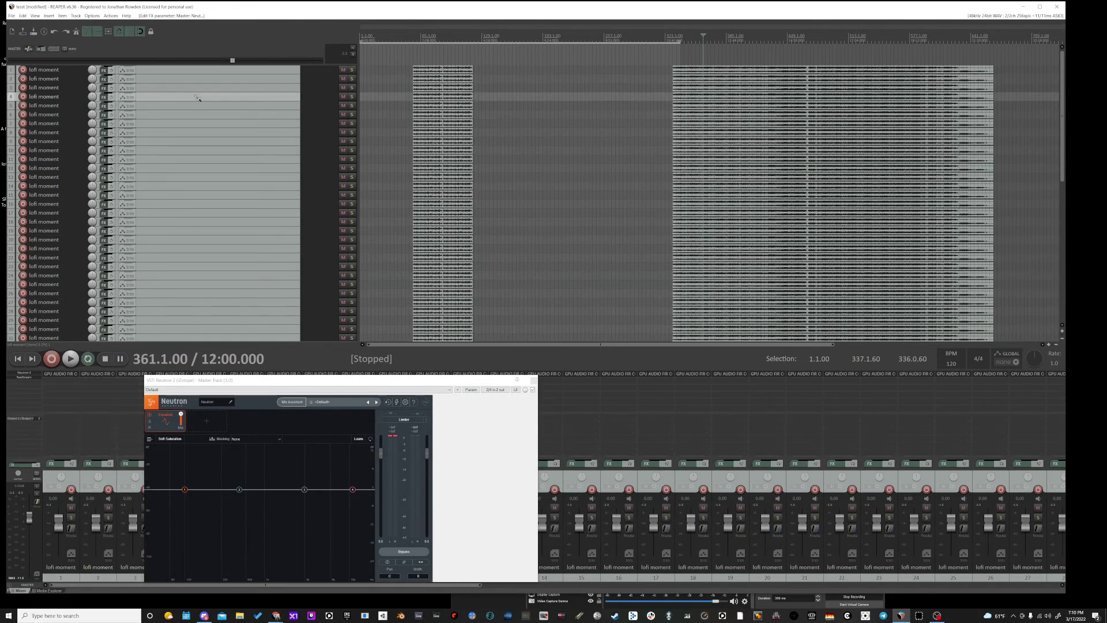
{"action": "left_click_drag", "start_coordinate": [182, 109], "coordinate": [185, 113]}
{"action": "scroll", "coordinate": [181, 251], "scroll_direction": "down", "scroll_amount": 2}
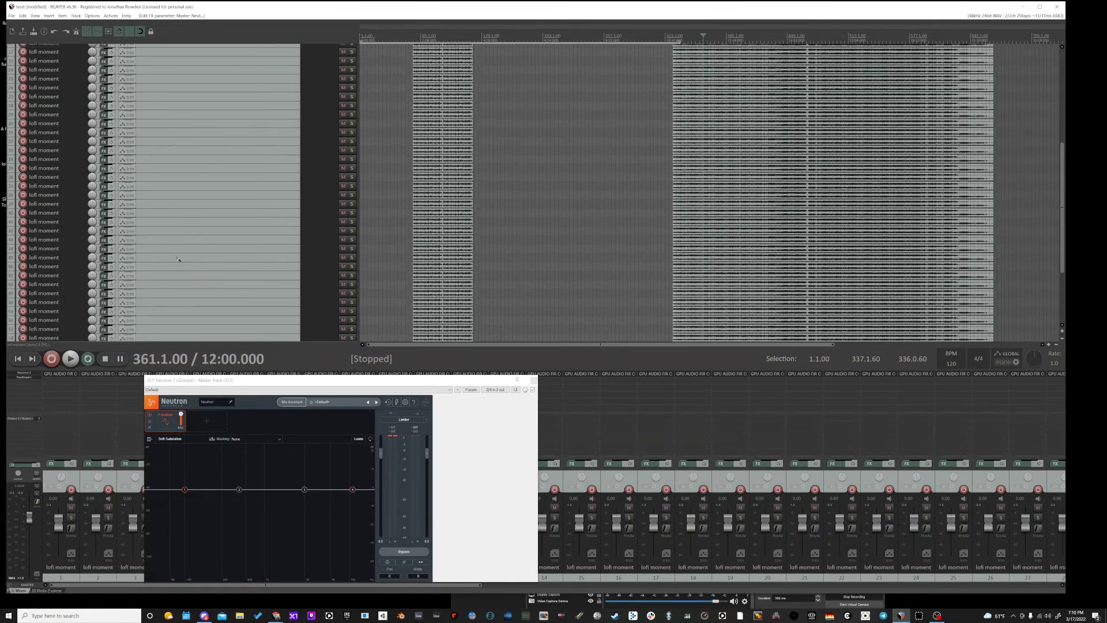
{"action": "scroll", "coordinate": [169, 280], "scroll_direction": "down", "scroll_amount": 1}
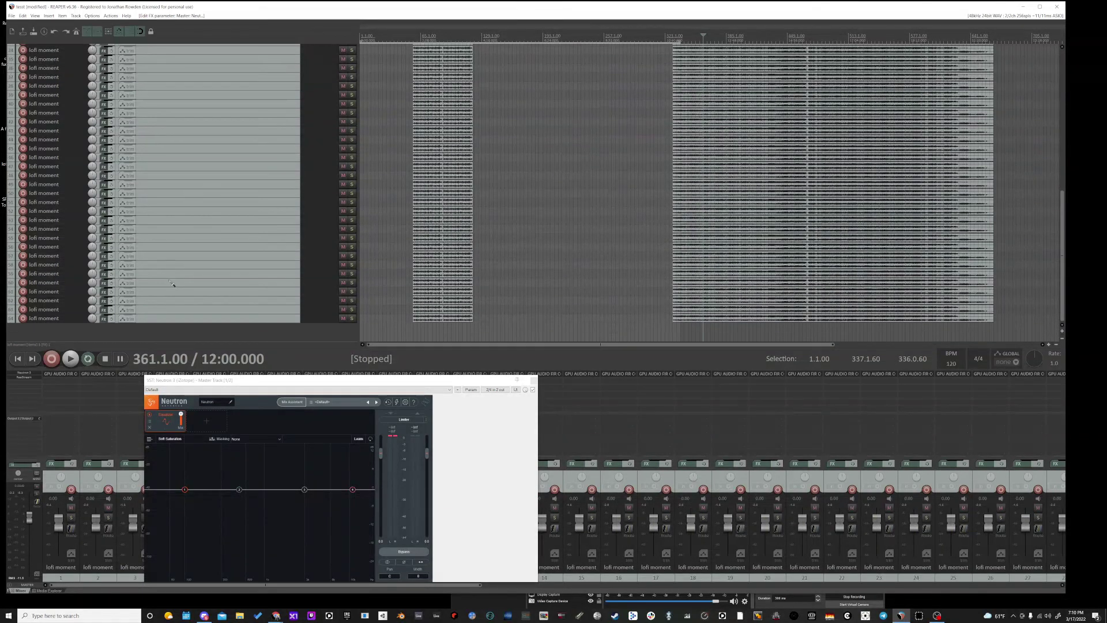
{"action": "left_click", "coordinate": [277, 318]}
{"action": "scroll", "coordinate": [278, 314], "scroll_direction": "up", "scroll_amount": 4}
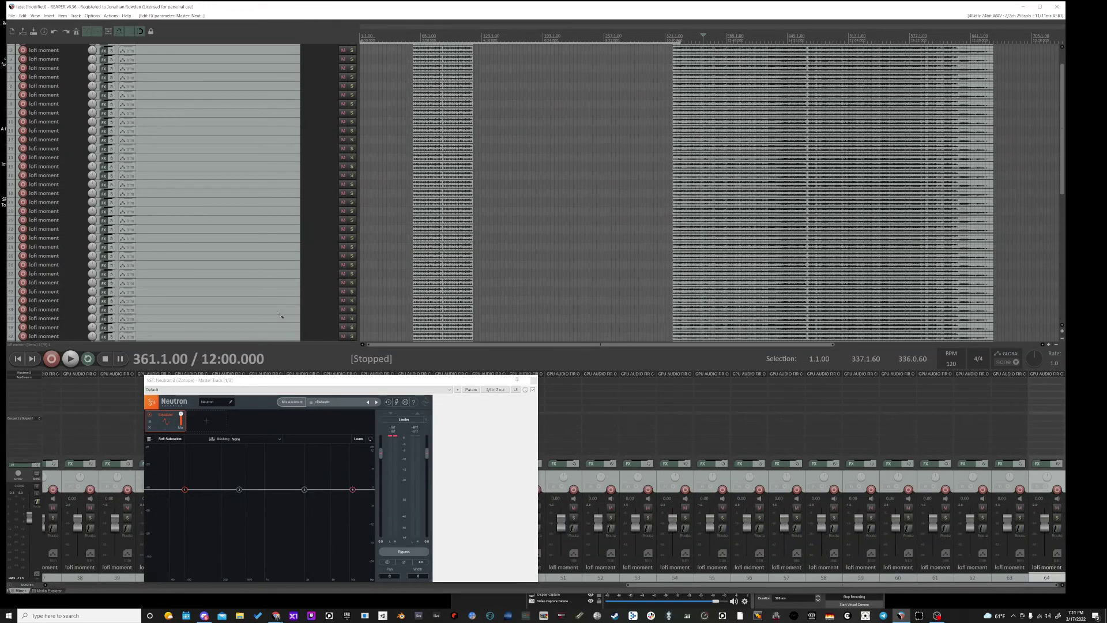
{"action": "scroll", "coordinate": [265, 297], "scroll_direction": "up", "scroll_amount": 3}
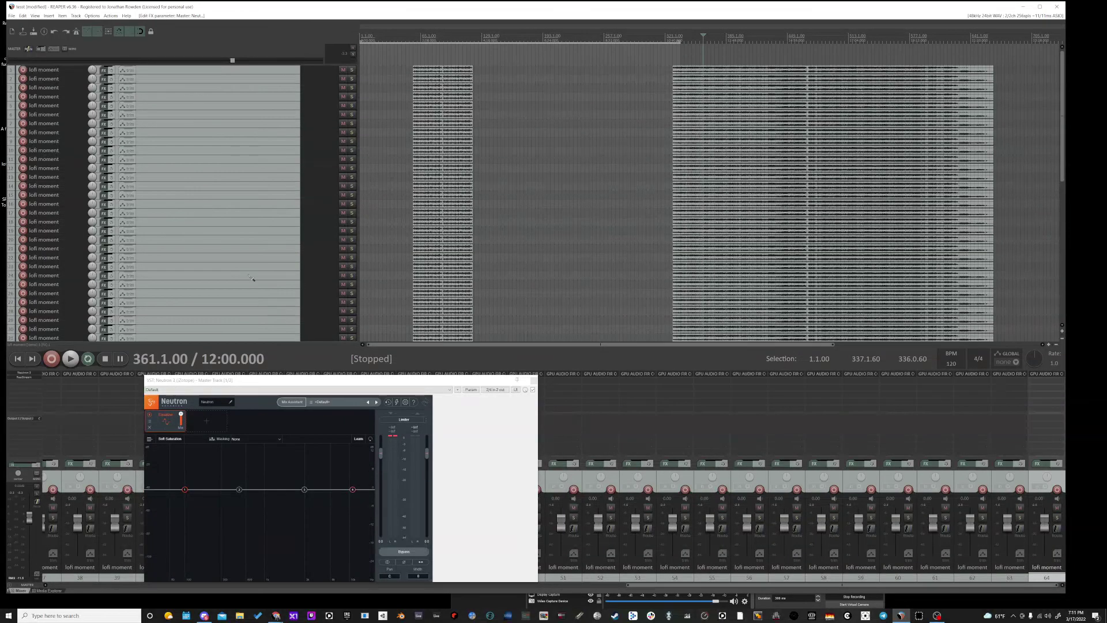
Step: Delete all the duplicated tracks, keeping only the first lofi moment track
{"action": "left_click", "coordinate": [183, 90]}
{"action": "scroll", "coordinate": [199, 214], "scroll_direction": "down", "scroll_amount": 5}
{"action": "scroll", "coordinate": [184, 263], "scroll_direction": "down", "scroll_amount": 1}
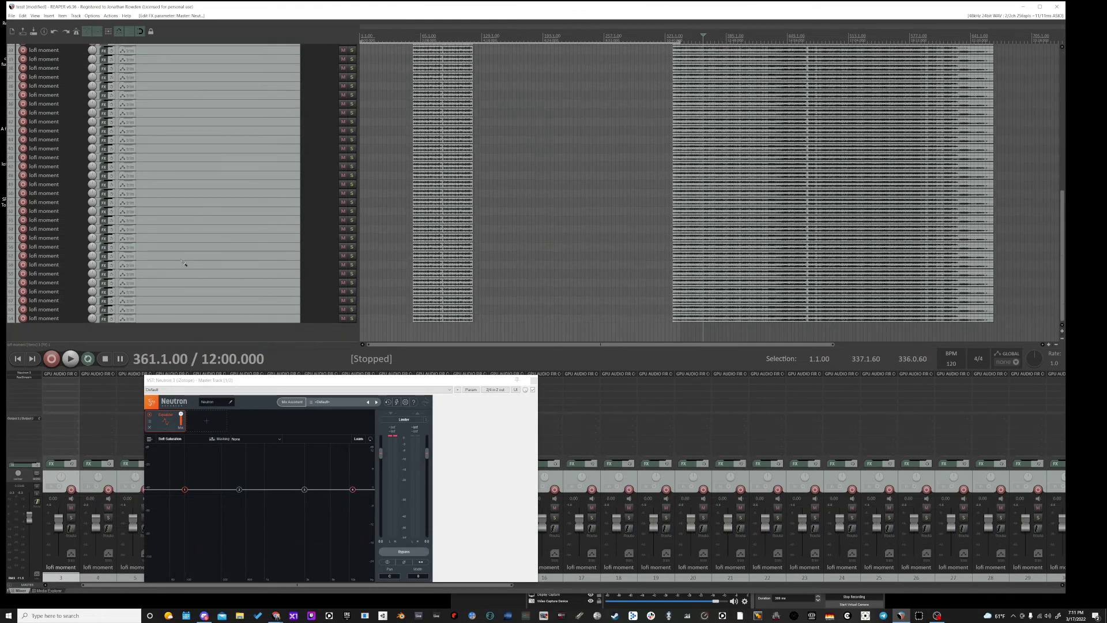
{"action": "key", "text": "Delete"}
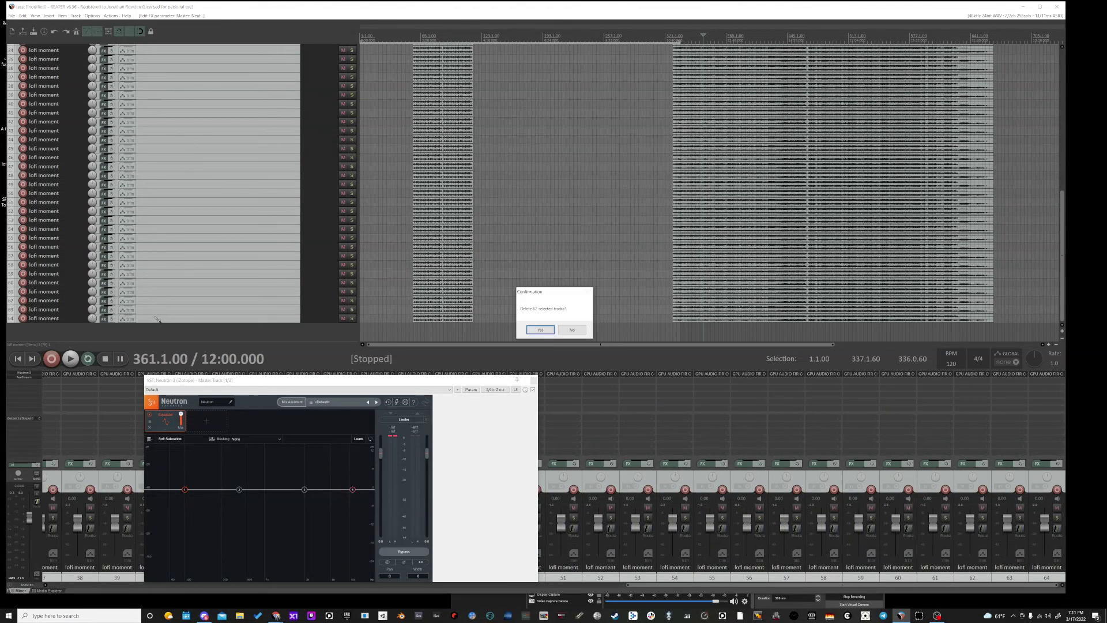
{"action": "left_click", "coordinate": [540, 330]}
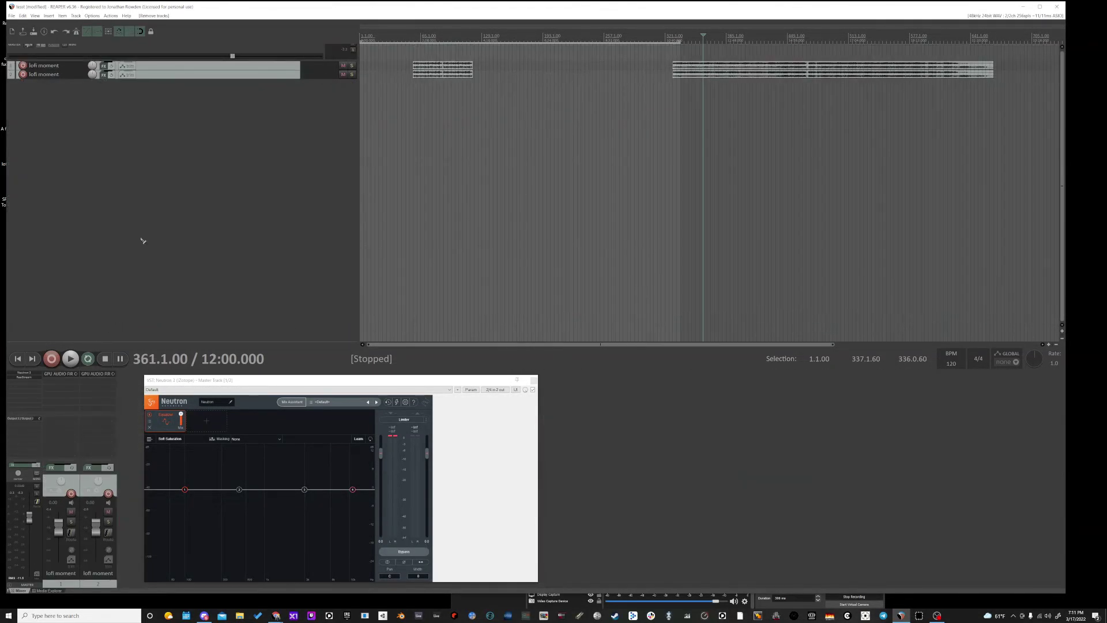
{"action": "left_click", "coordinate": [161, 78]}
{"action": "key", "text": "Delete"}
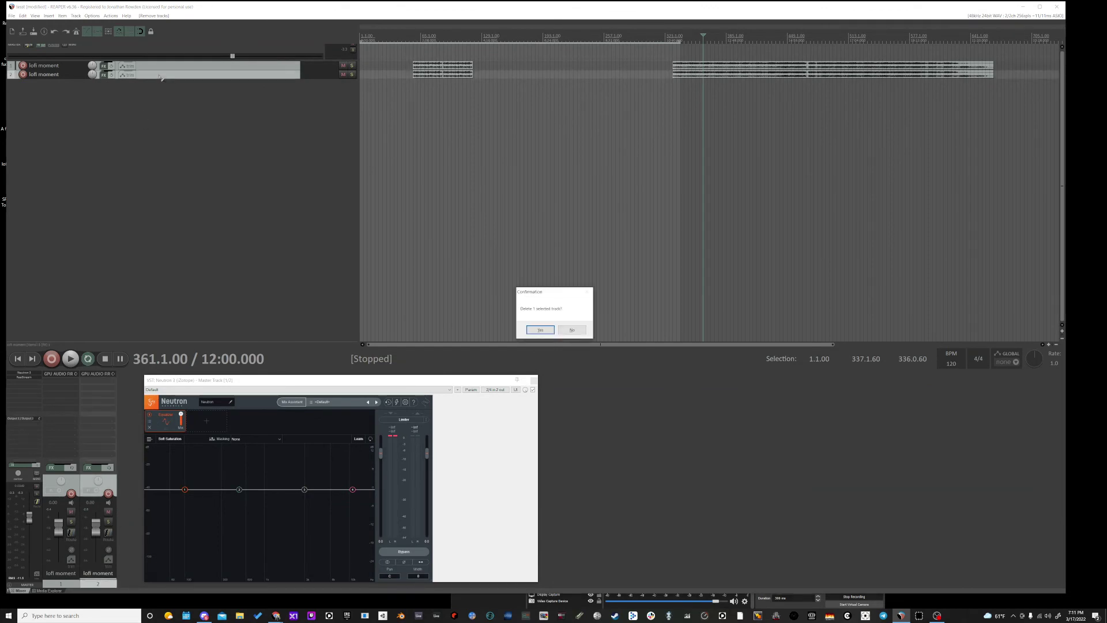
{"action": "key", "text": "Return"}
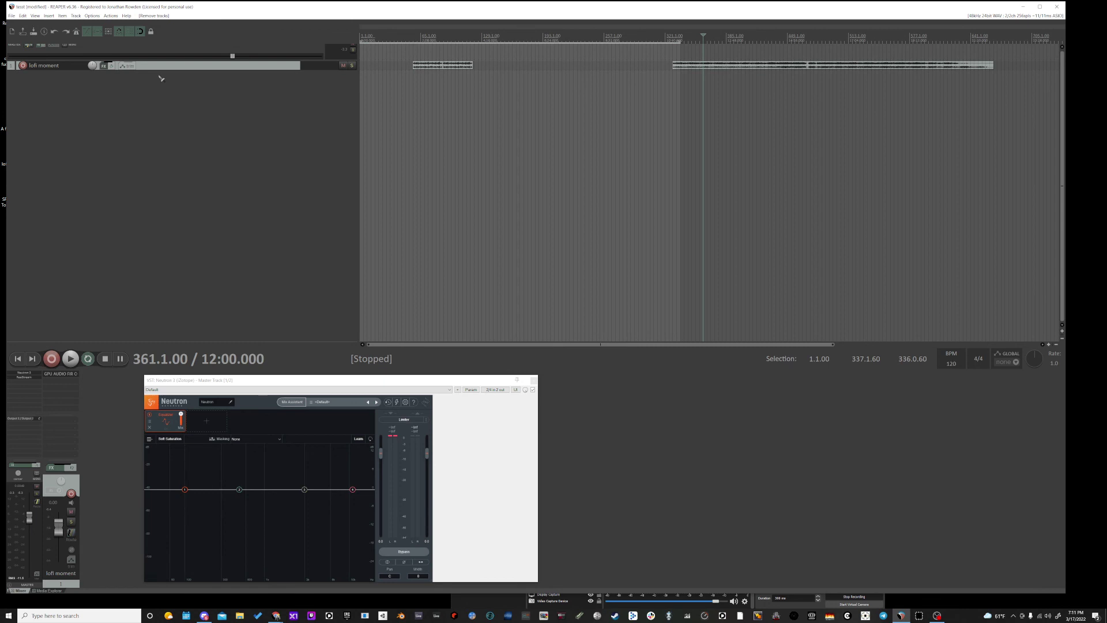
Step: Increase the remaining lofi moment track's height and move the Neutron window clear of the mixer strips
{"action": "left_click_drag", "start_coordinate": [150, 69], "coordinate": [158, 164]}
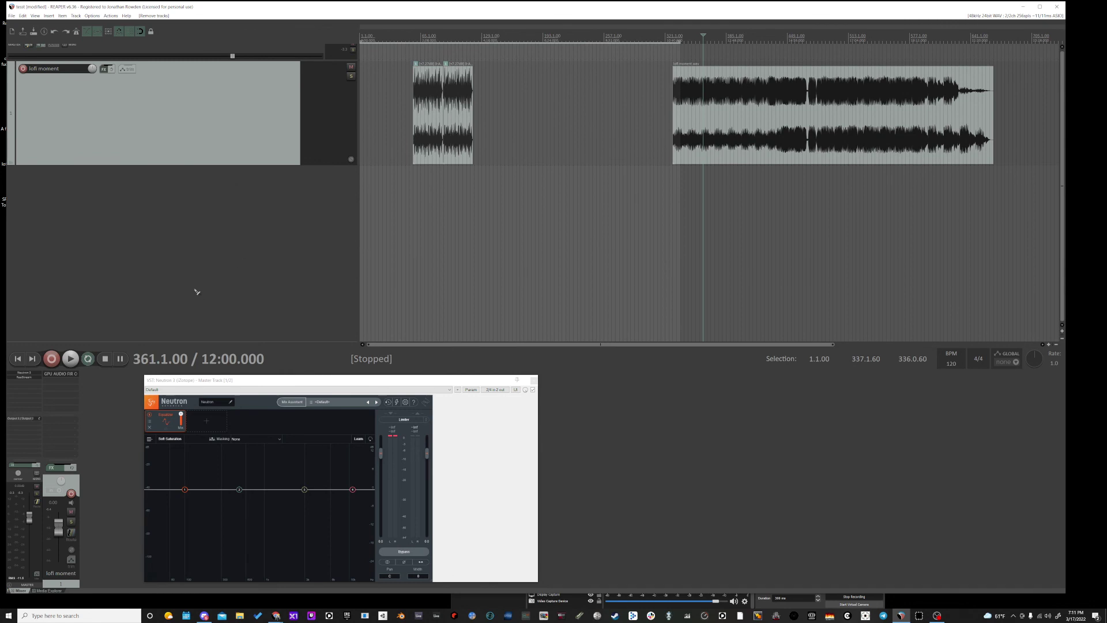
{"action": "left_click_drag", "start_coordinate": [253, 381], "coordinate": [301, 319]}
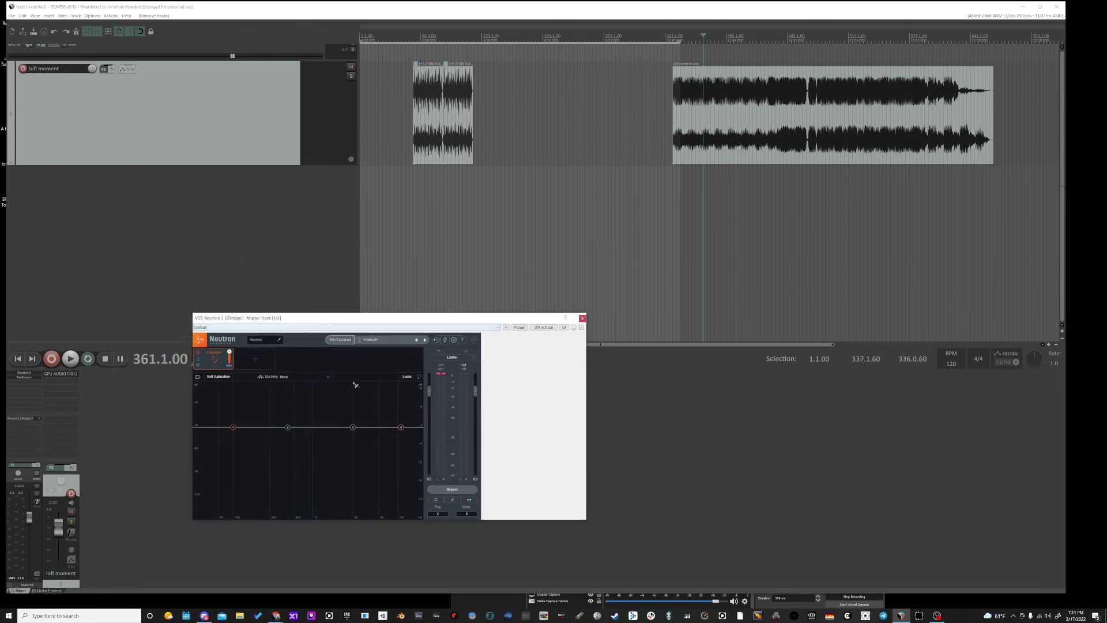